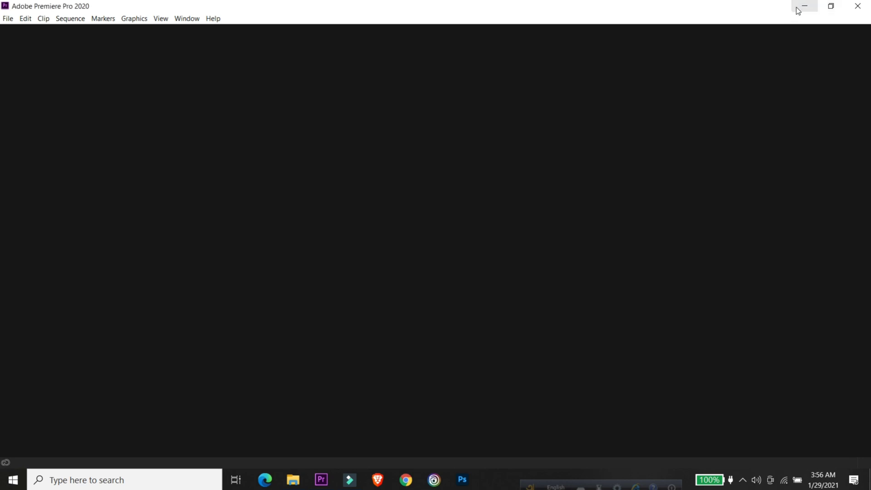
- Create a new project named Untitled with the default settings, overwriting the existing project of that name
left_click(803, 7)
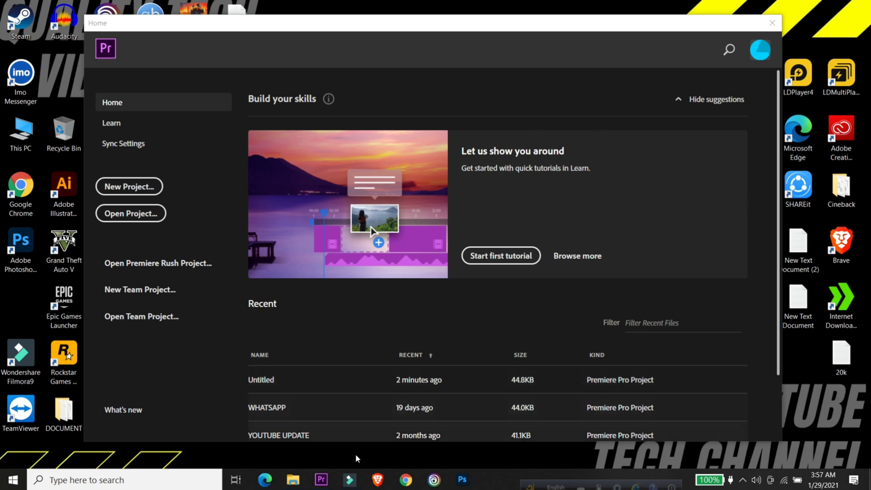
left_click(321, 479)
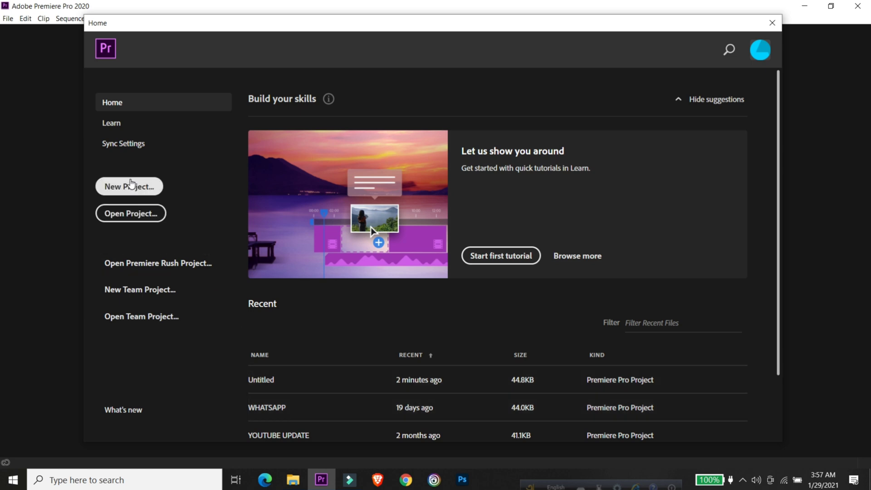
left_click(130, 186)
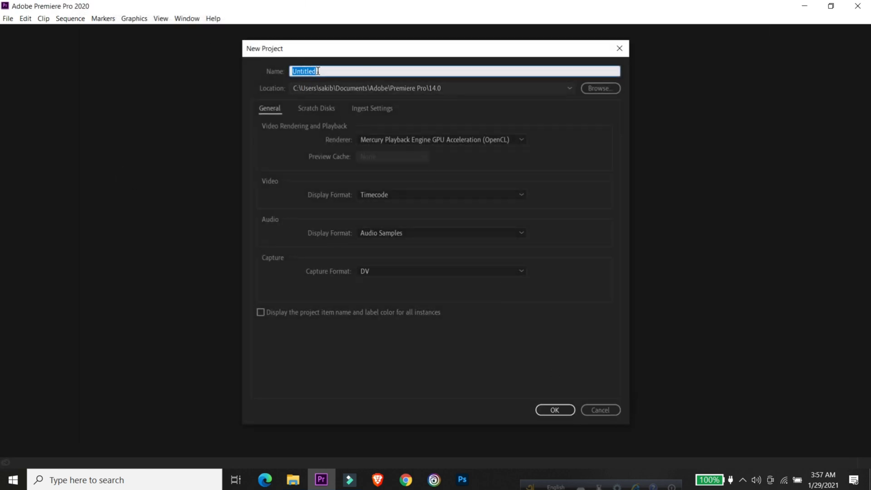
left_click(555, 410)
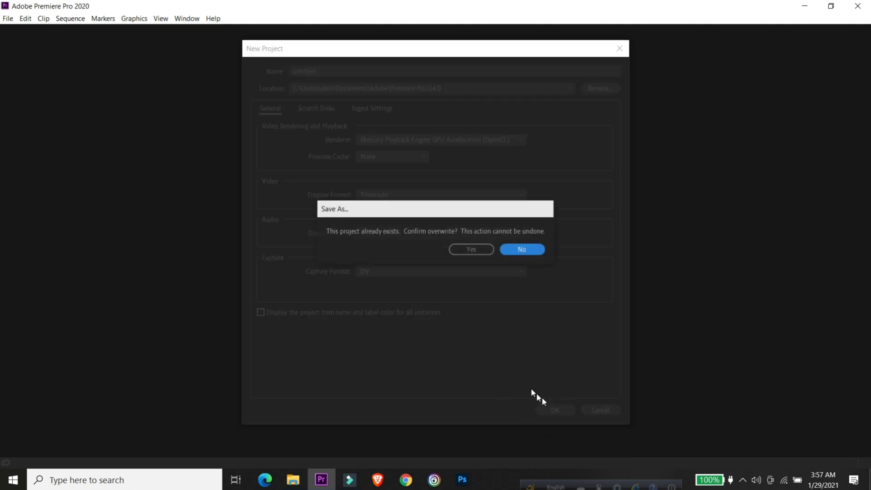
left_click(458, 251)
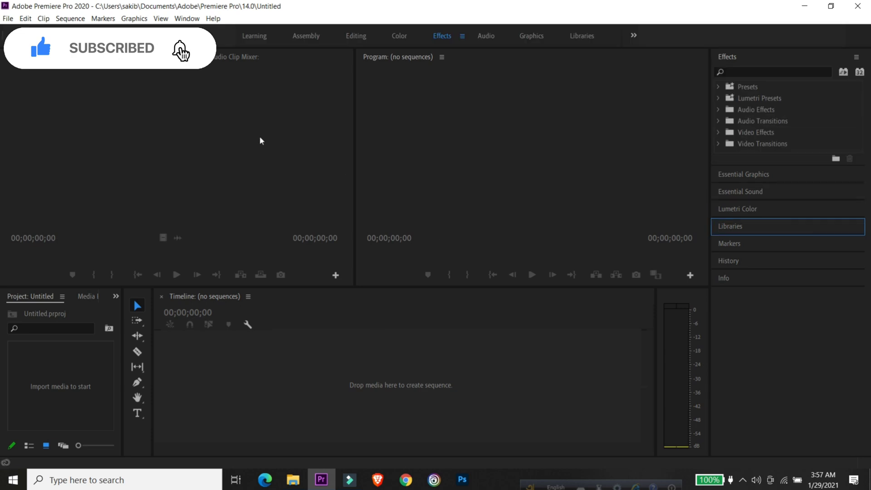
- Switch to the Editing workspace and import the INSHOT video from the new projects folder
left_click(360, 38)
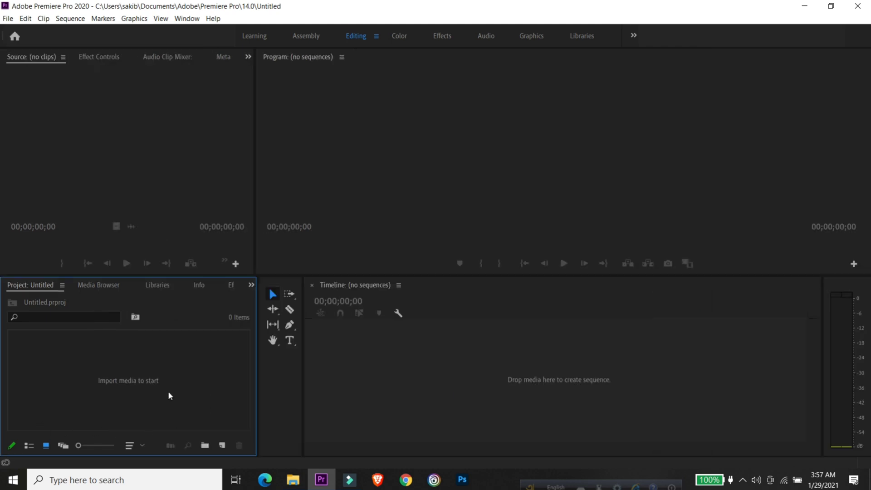
double_click(168, 391)
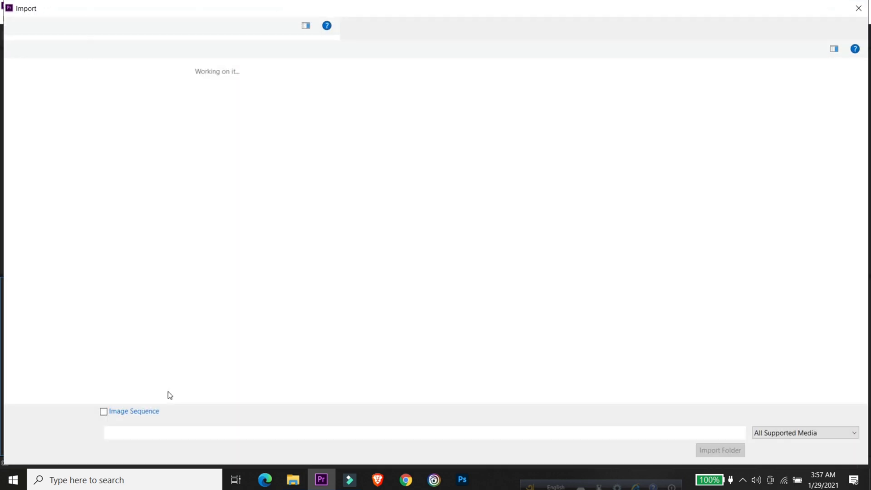
left_click(132, 90)
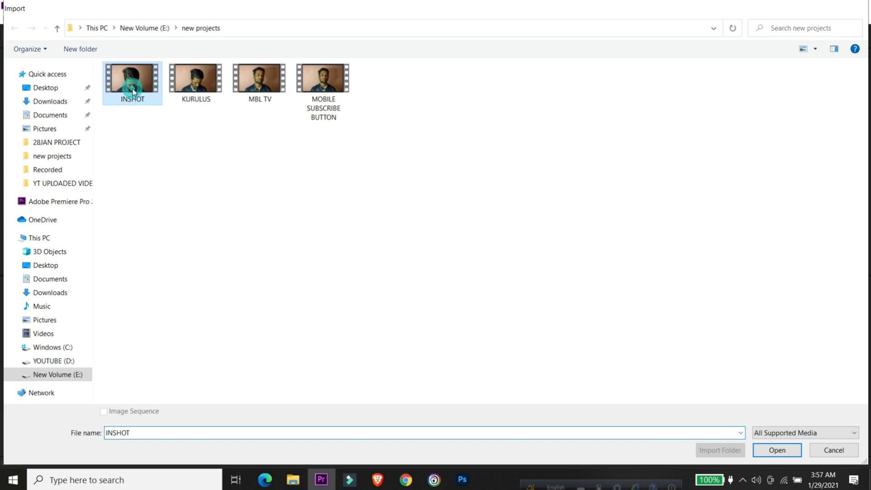
double_click(132, 90)
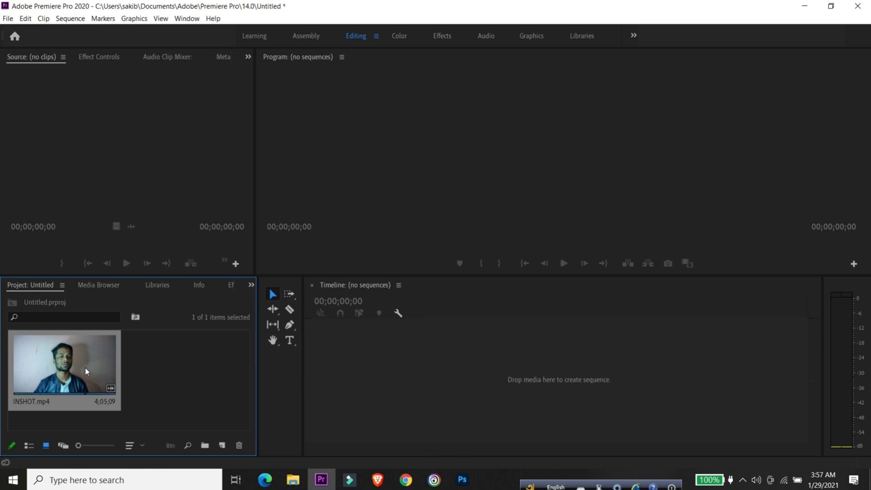
- Create a sequence from INSHOT.mp4, move the playhead to about 36 seconds and select the clip
left_click_drag(107, 369, 536, 383)
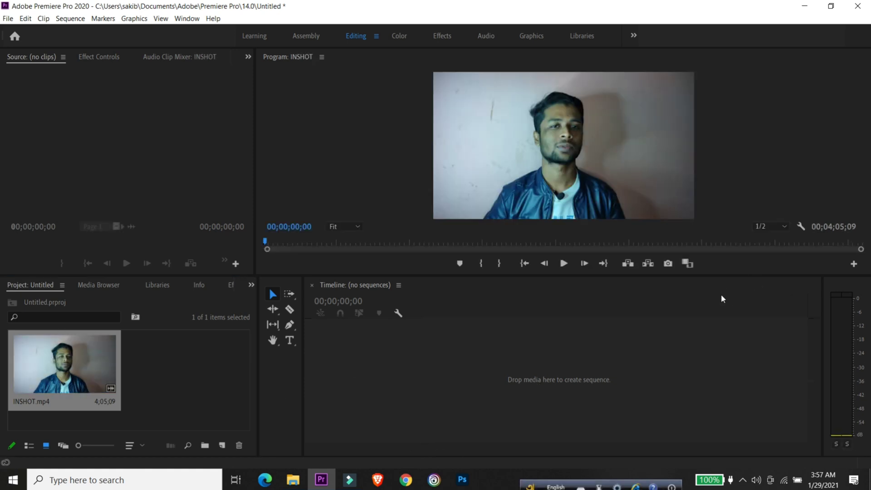
left_click_drag(440, 316, 465, 314)
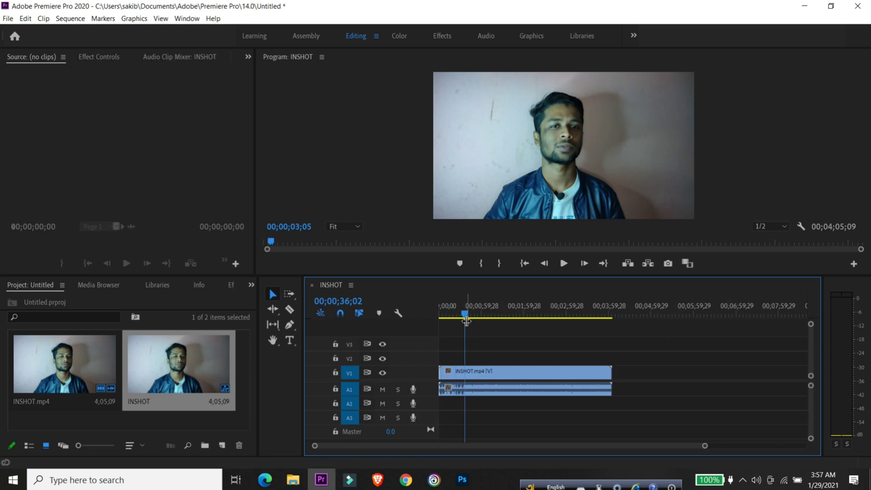
left_click(538, 370)
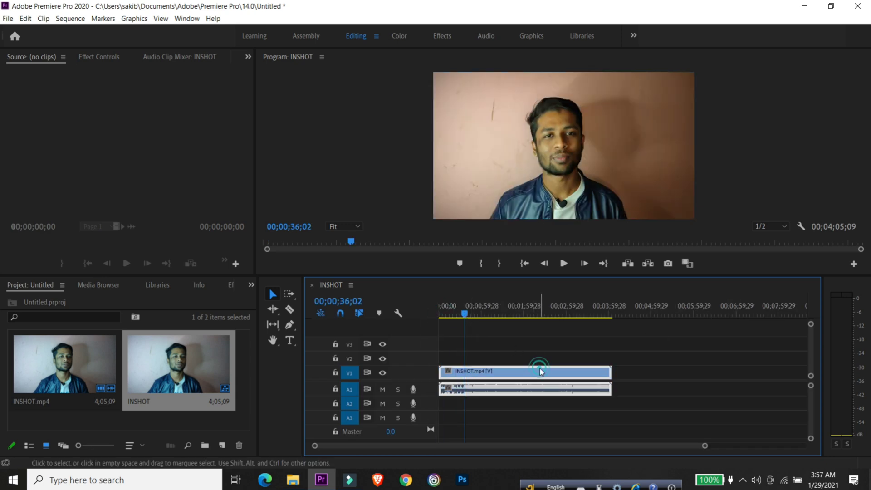
left_click(546, 392)
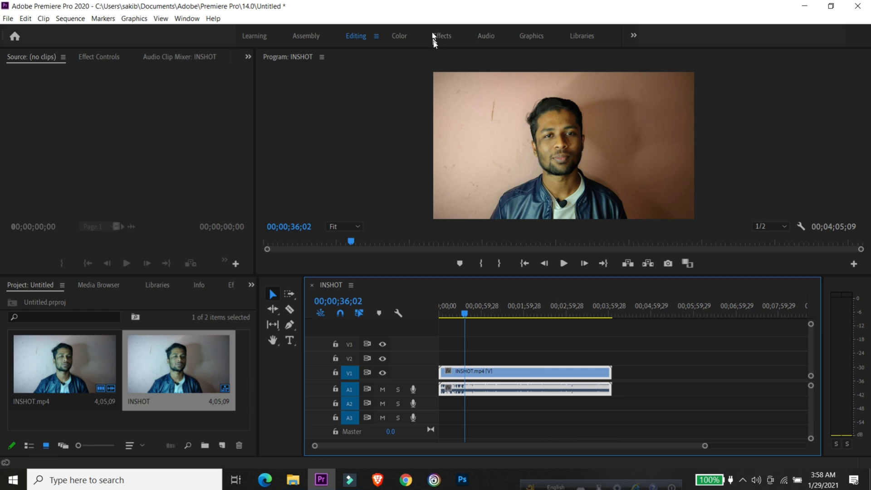
- Switch to the Effects workspace and play a short stretch of the sequence to hear its unprocessed audio
left_click(442, 37)
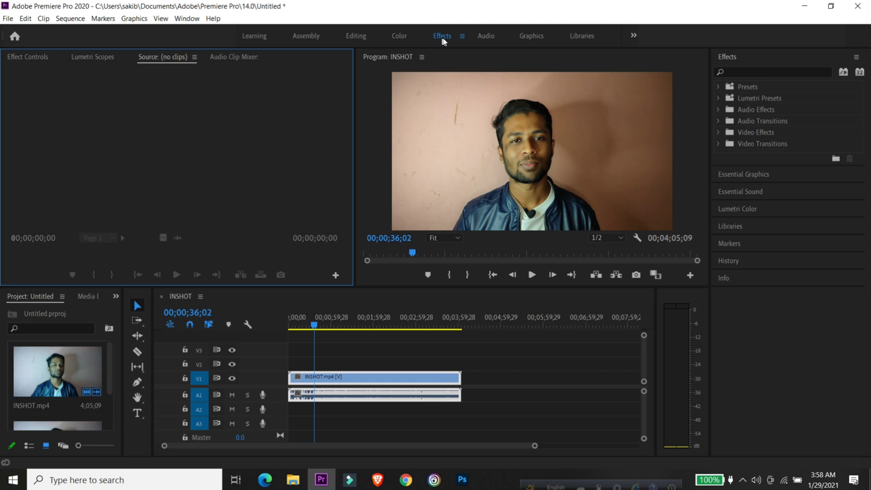
left_click(728, 72)
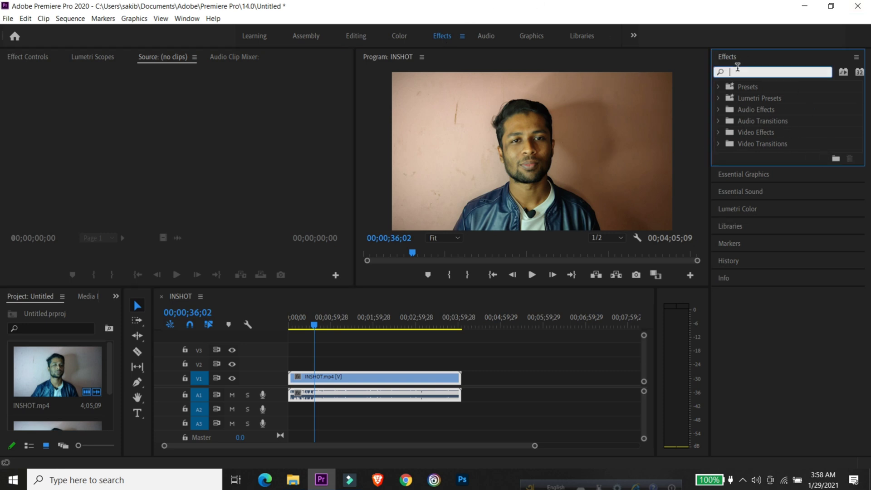
left_click(719, 110)
left_click(719, 110)
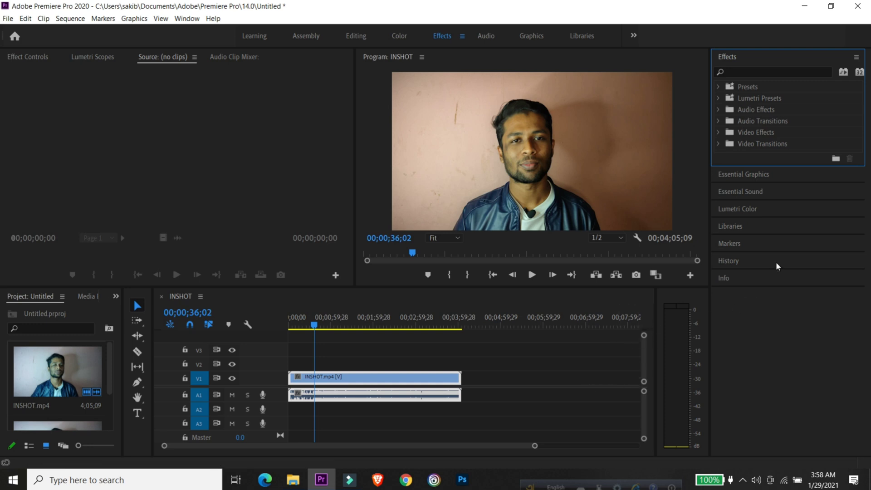
left_click(746, 71)
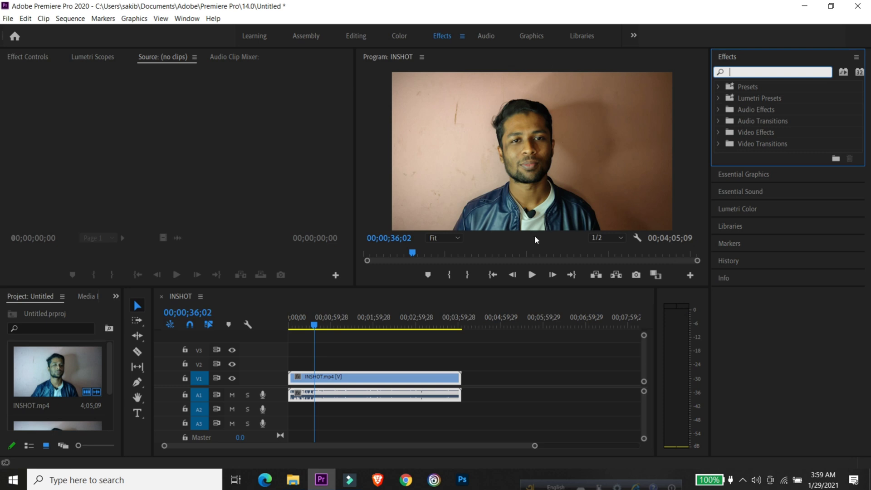
left_click(534, 275)
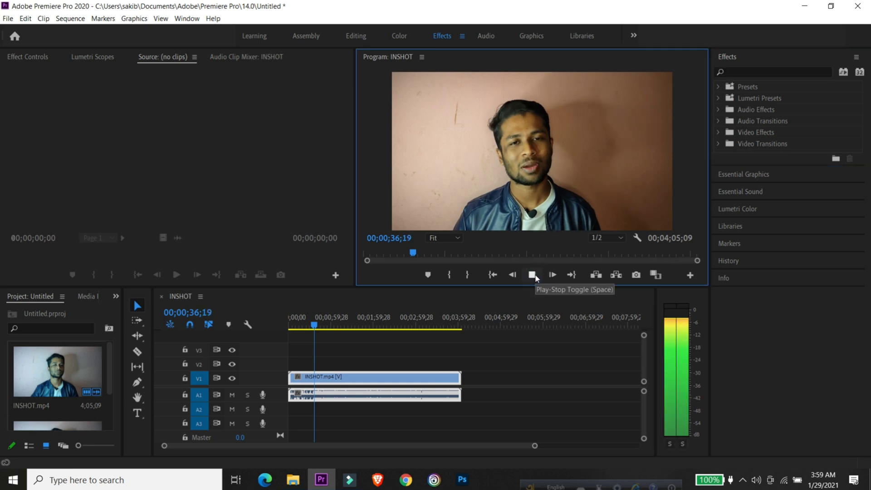
left_click(533, 275)
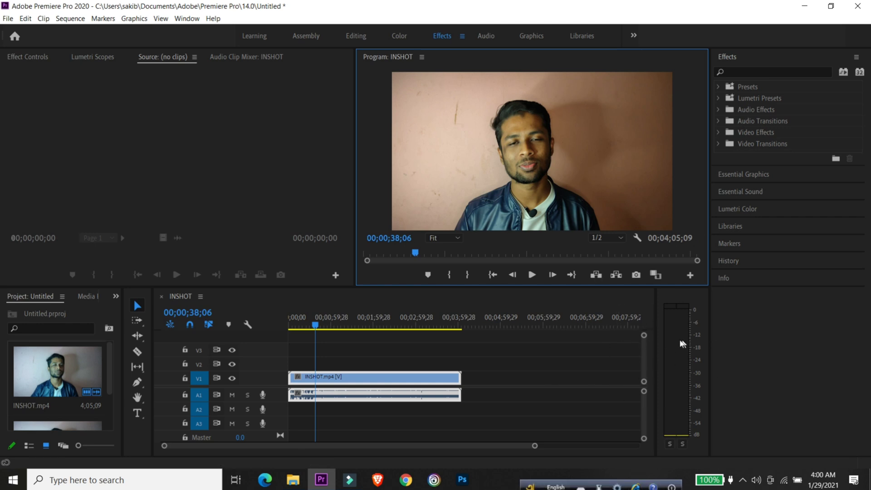
- Find the Adaptive Noise Reduction (Obsolete) effect by searching for "ada" and apply it to the INSHOT.mp4 audio clip
left_click(750, 69)
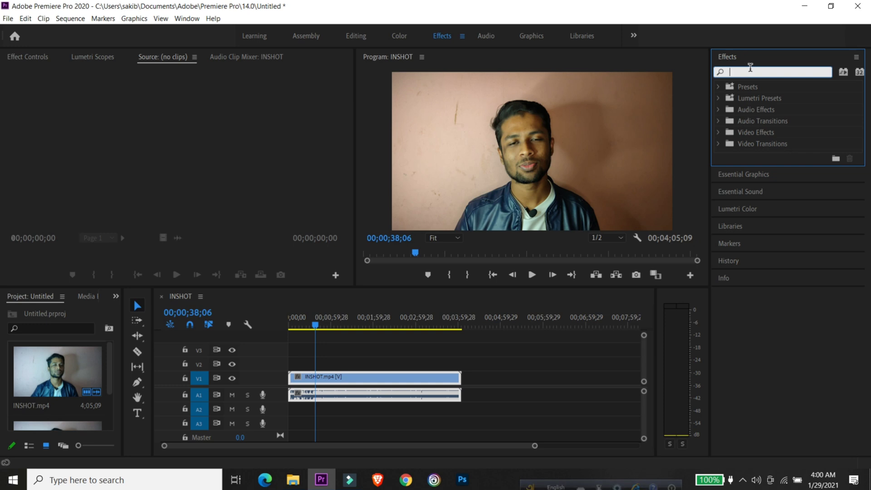
type("a")
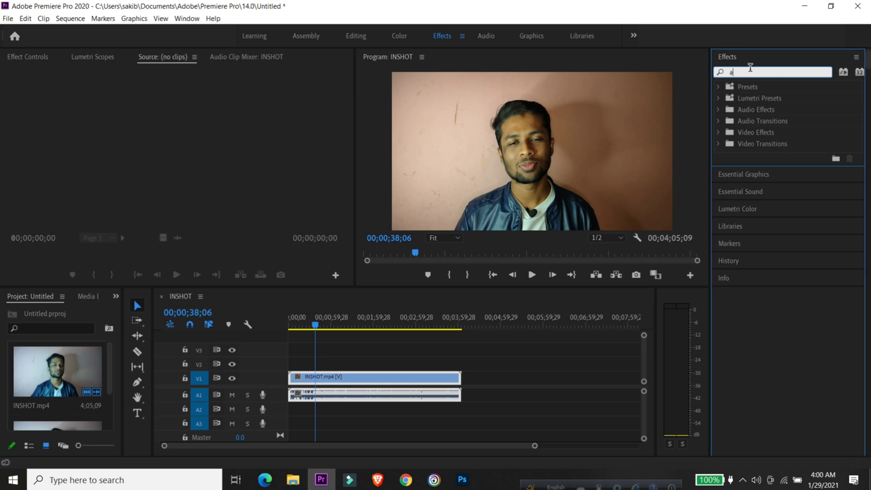
type("da")
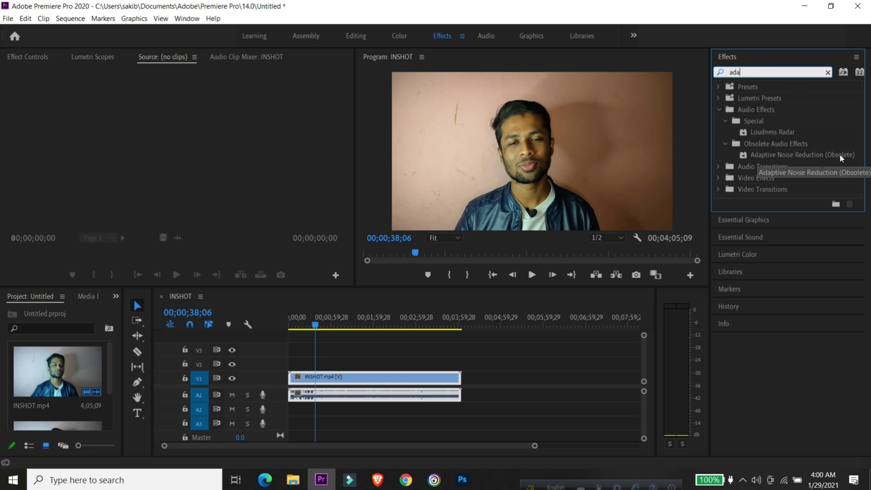
left_click_drag(839, 153, 389, 396)
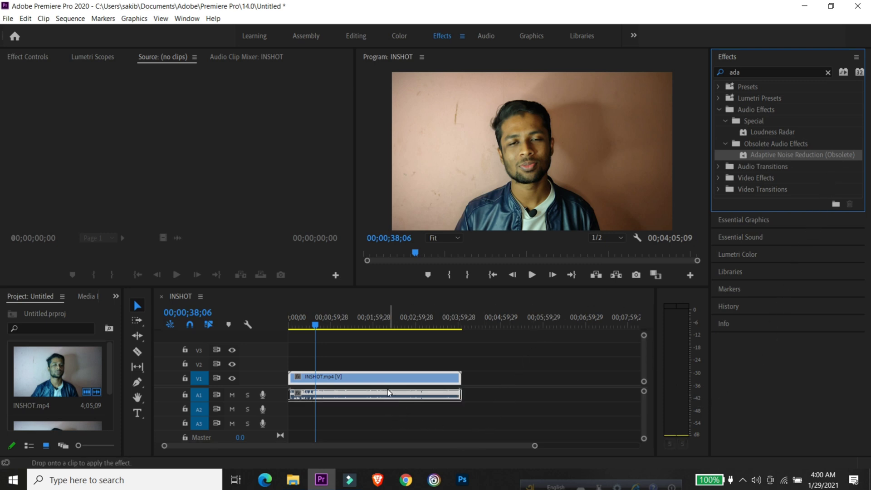
left_click(493, 277)
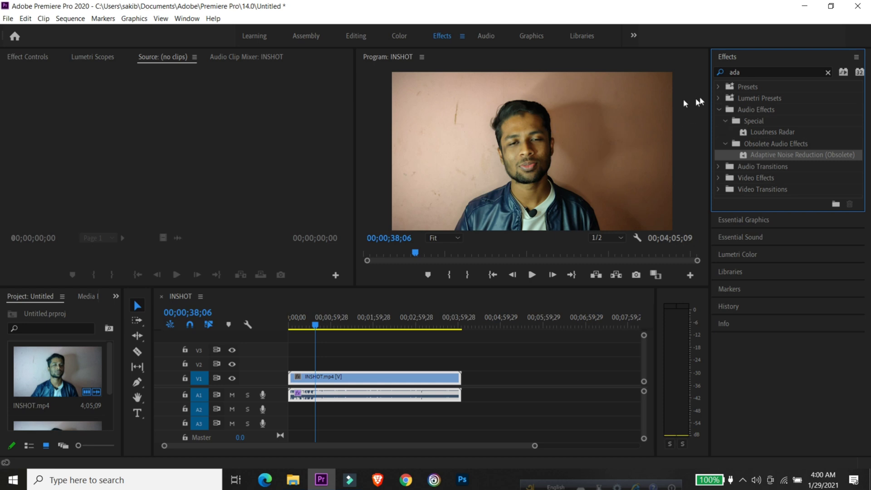
- Replace the effects search with "bass" and apply the Bass effect to the INSHOT.mp4 audio clip
left_click(777, 72)
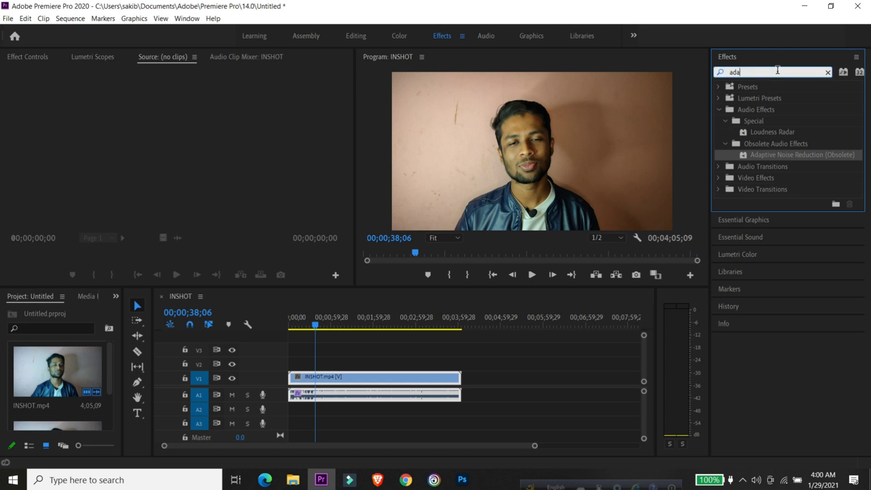
left_click(828, 72)
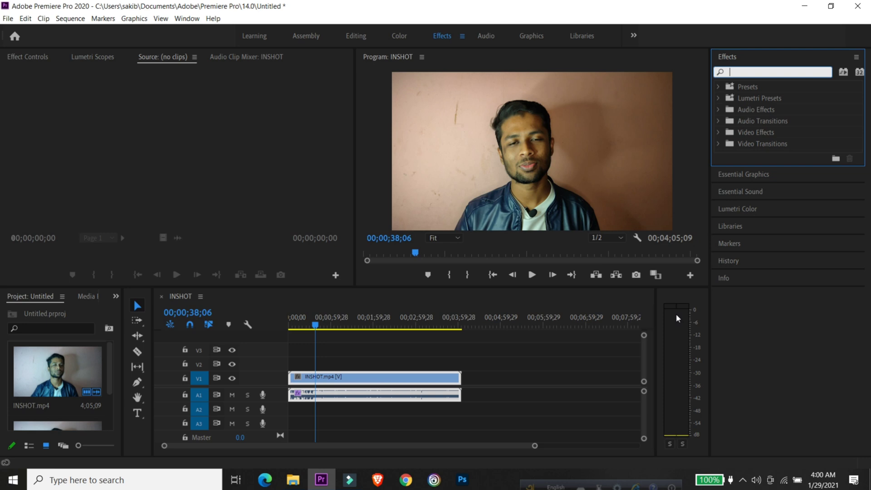
type("bass")
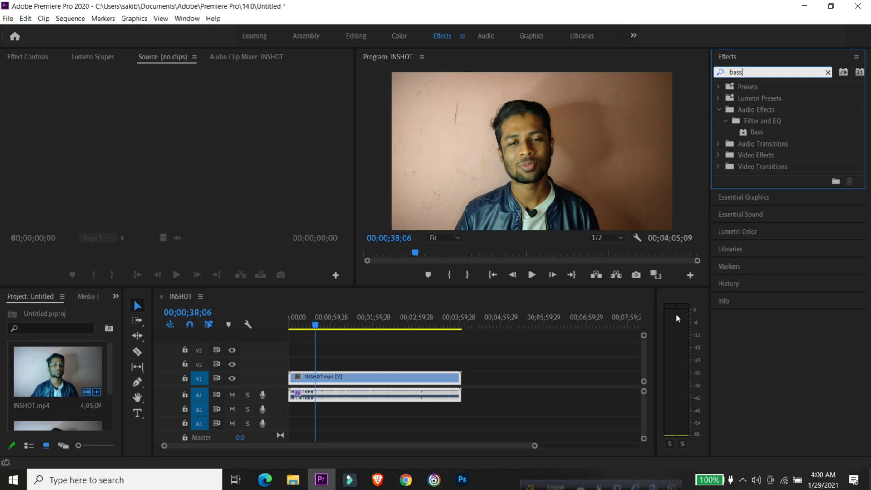
left_click_drag(750, 135, 418, 395)
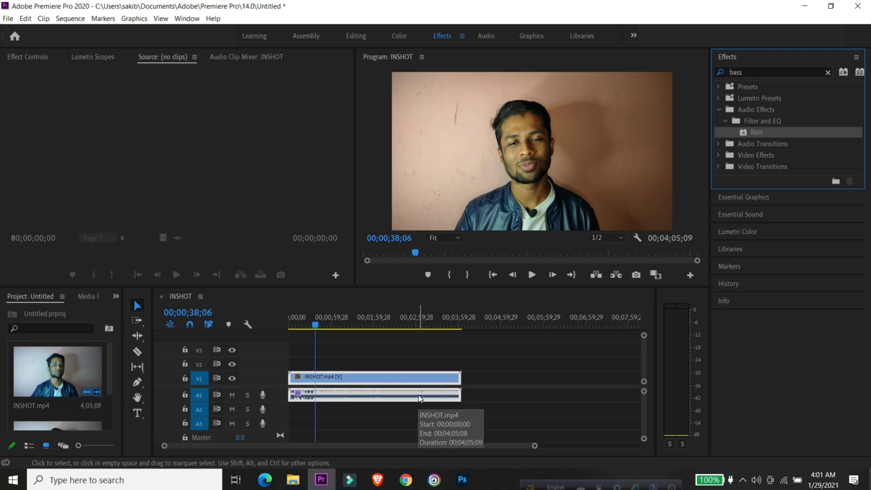
- Bring up the effect settings view and play the sequence briefly to hear the audio with both effects
left_click(11, 56)
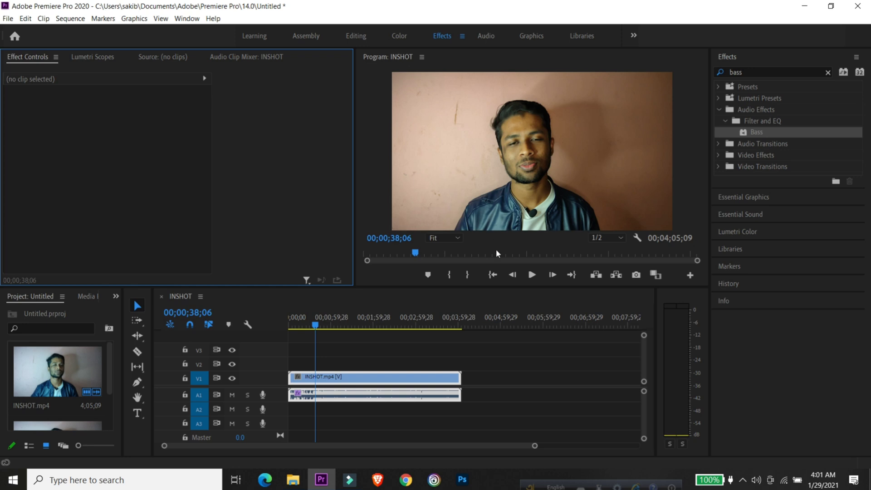
left_click(532, 274)
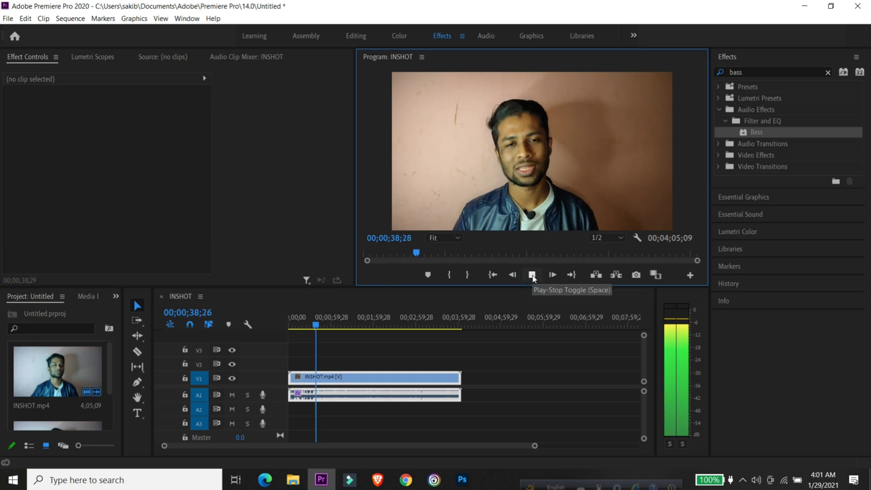
left_click(531, 275)
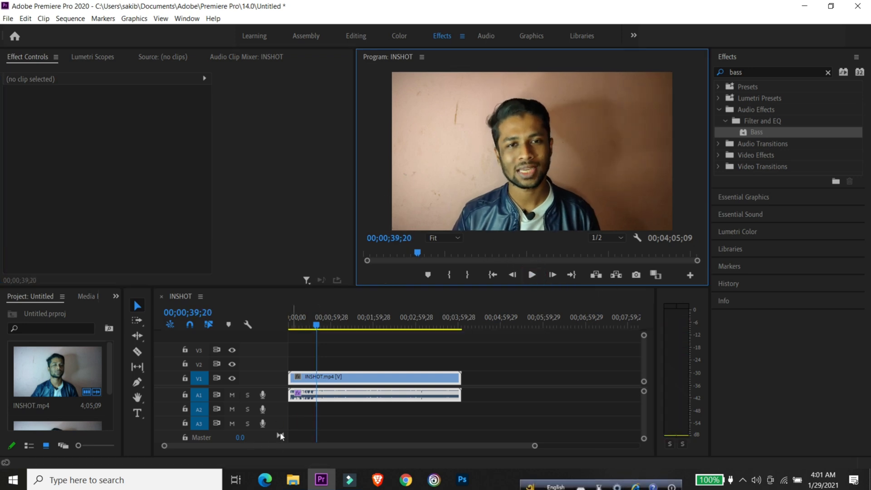
- Select the INSHOT.mp4 audio clip in the timeline and review the settings of its DeNoise and Bass effects
scroll(385, 361, "right", 1)
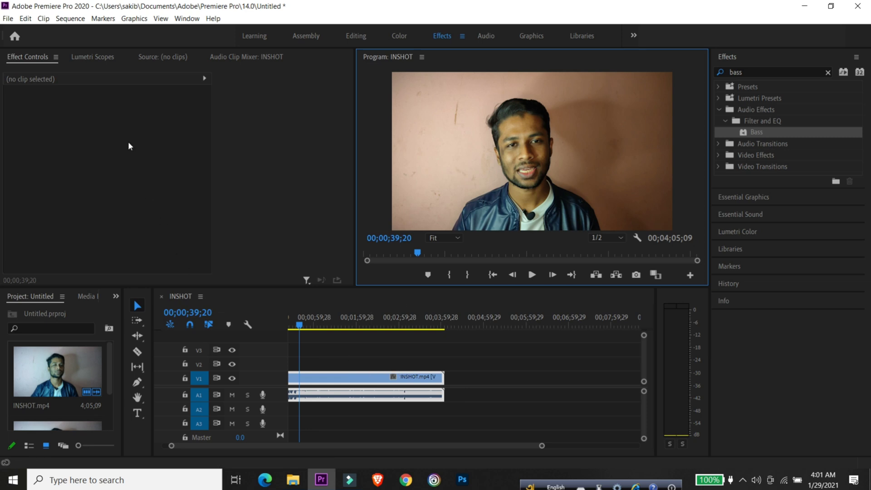
left_click(383, 395)
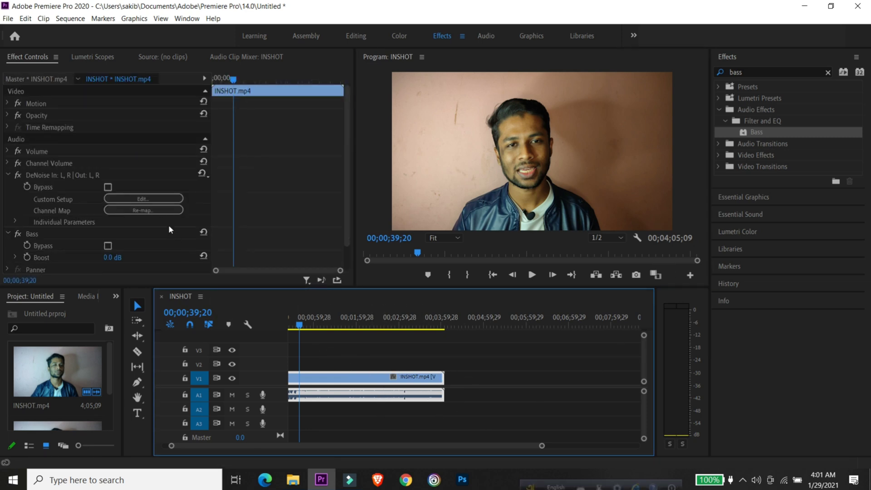
scroll(168, 224, "down", 1)
scroll(166, 225, "down", 1)
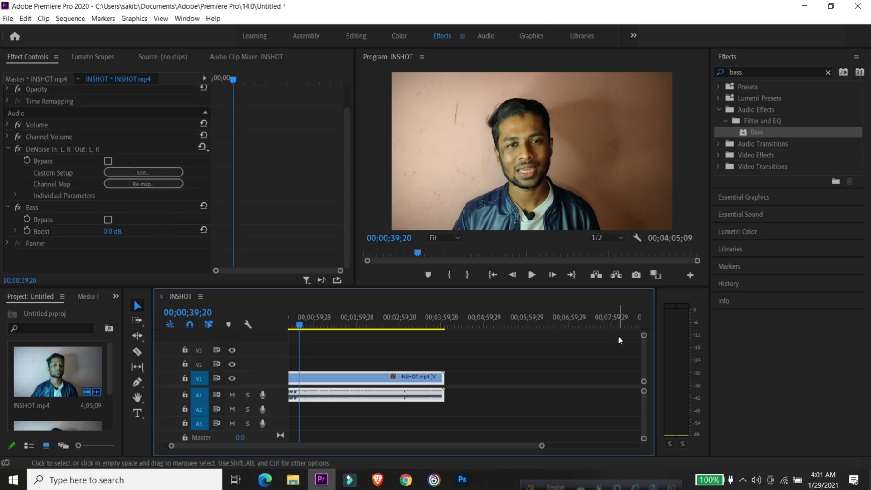
scroll(218, 272, "up", 2)
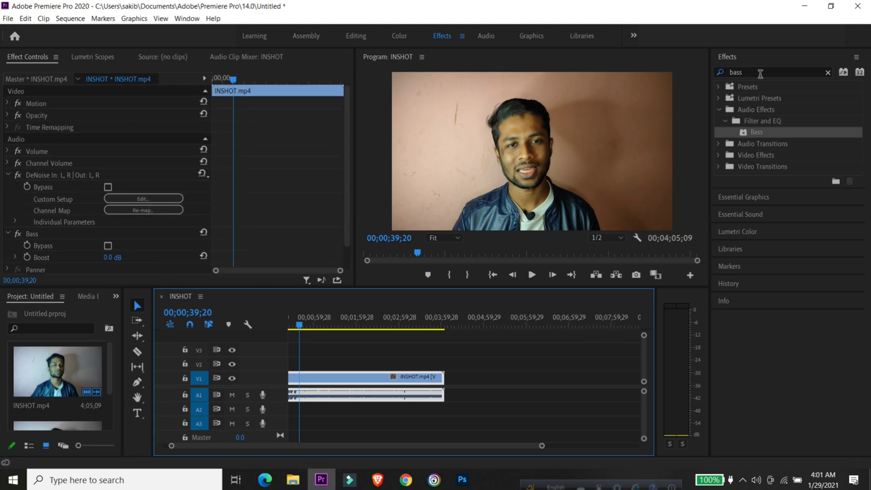
- Search the effects for "ada" and apply Adaptive Noise Reduction (Obsolete) to the INSHOT.mp4 audio clip again, accepting the newer DeNoise version
left_click(800, 74)
left_click(827, 72)
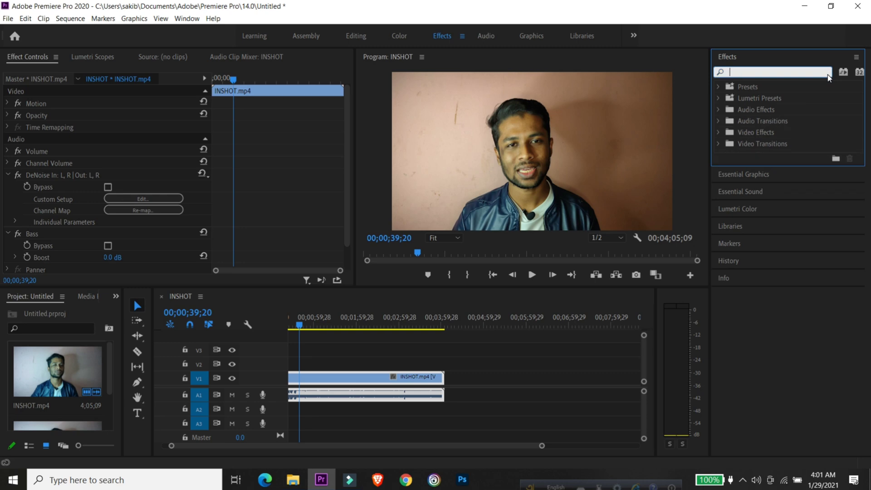
type("ada")
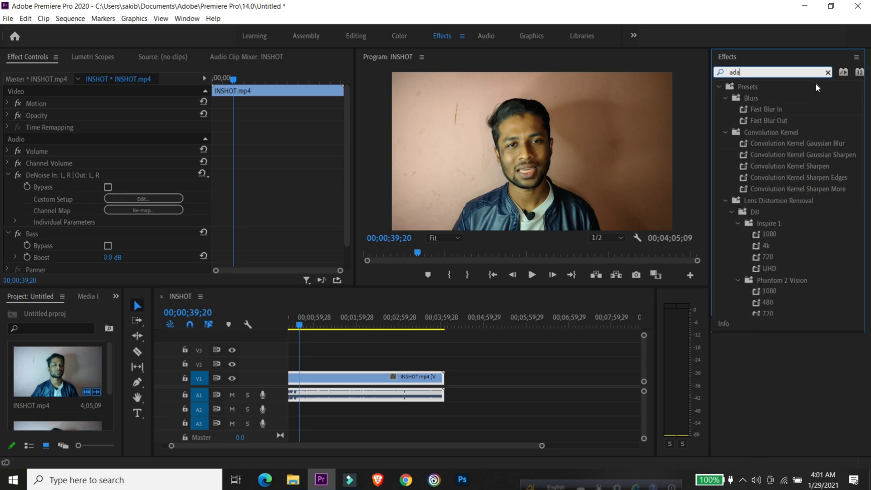
left_click_drag(793, 155, 431, 399)
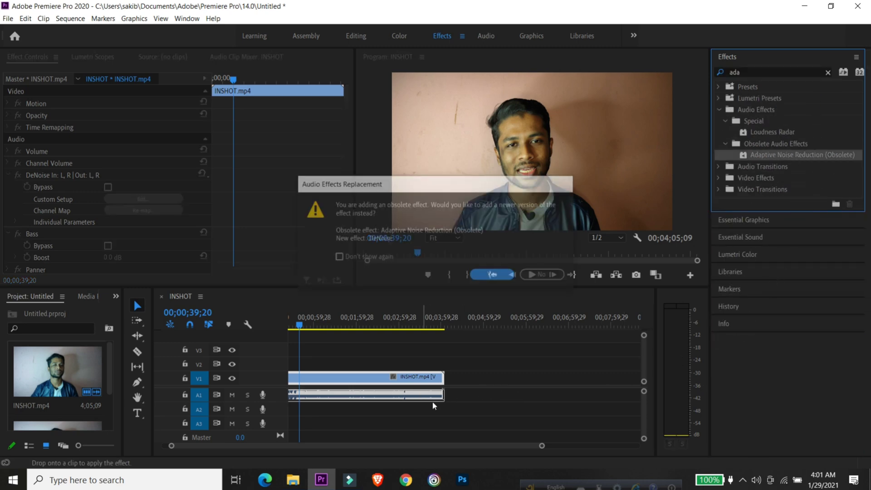
left_click(494, 275)
scroll(90, 211, "down", 3)
scroll(121, 216, "down", 1)
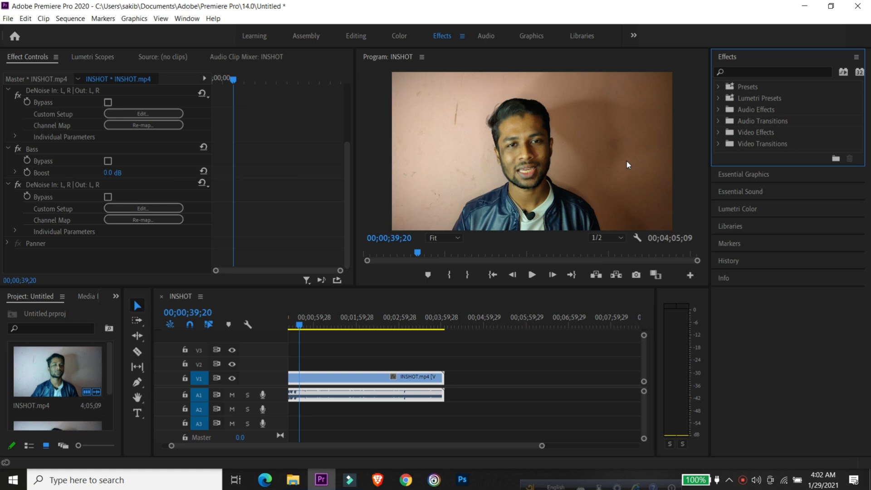
left_click(757, 71)
type("p")
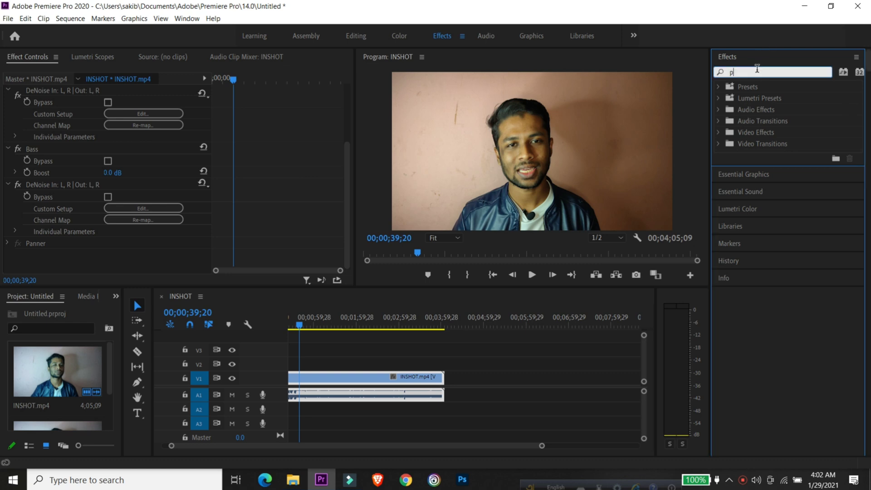
type("e")
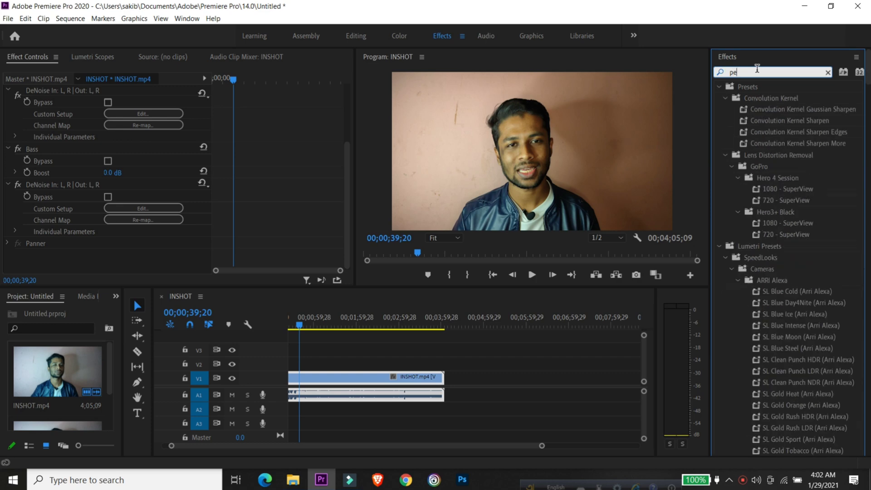
type("ra")
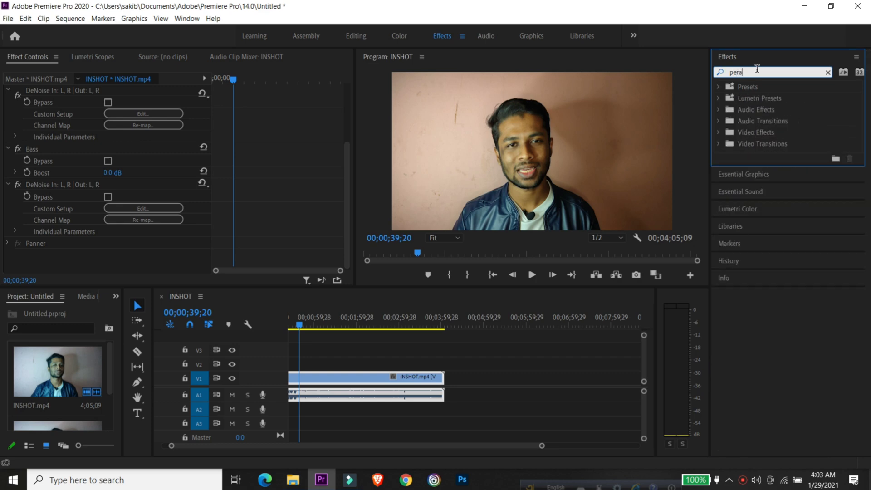
left_click(720, 111)
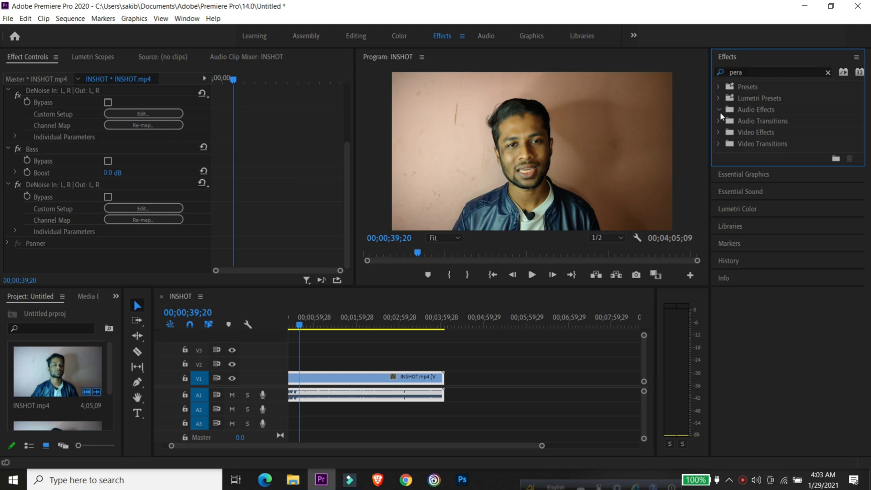
left_click(828, 71)
- Apply the Parametric Equalizer from the Filter and EQ audio effects to the INSHOT.mp4 audio clip
left_click(717, 110)
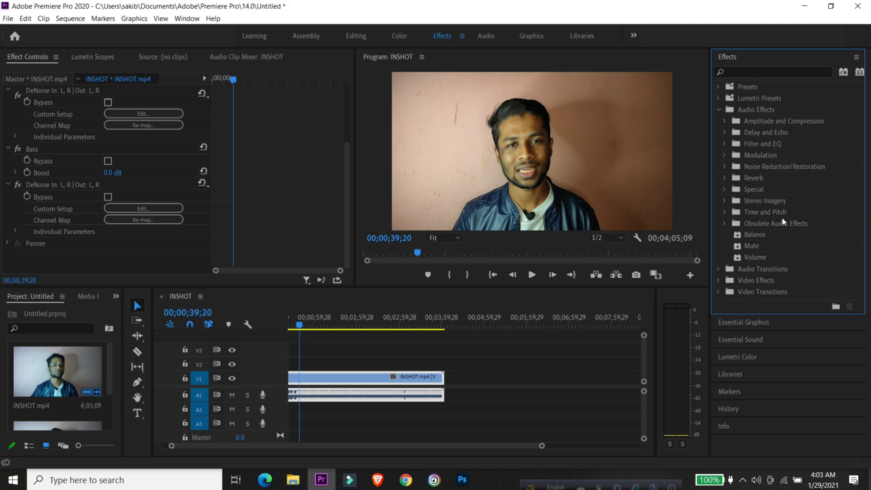
left_click(724, 144)
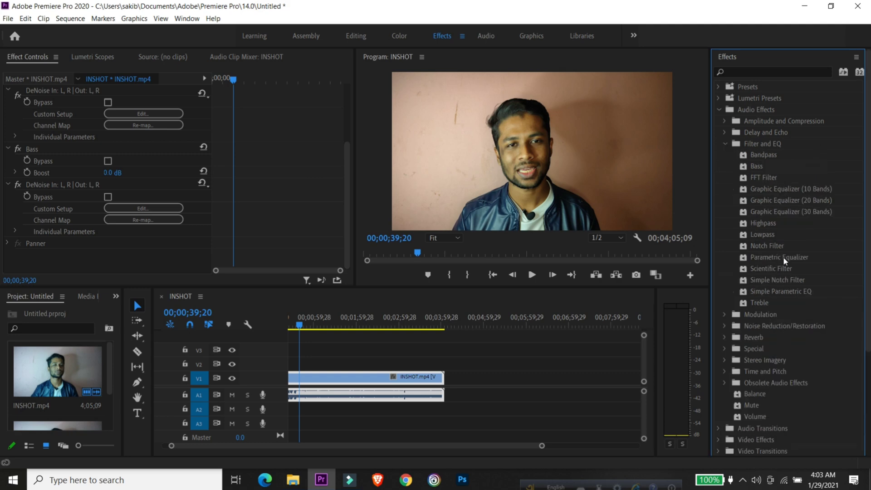
left_click_drag(782, 256, 375, 395)
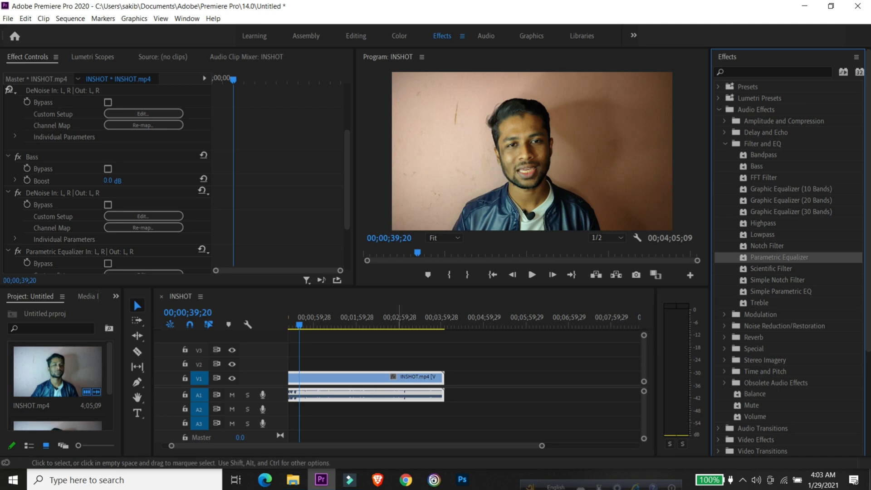
scroll(146, 132, "down", 5)
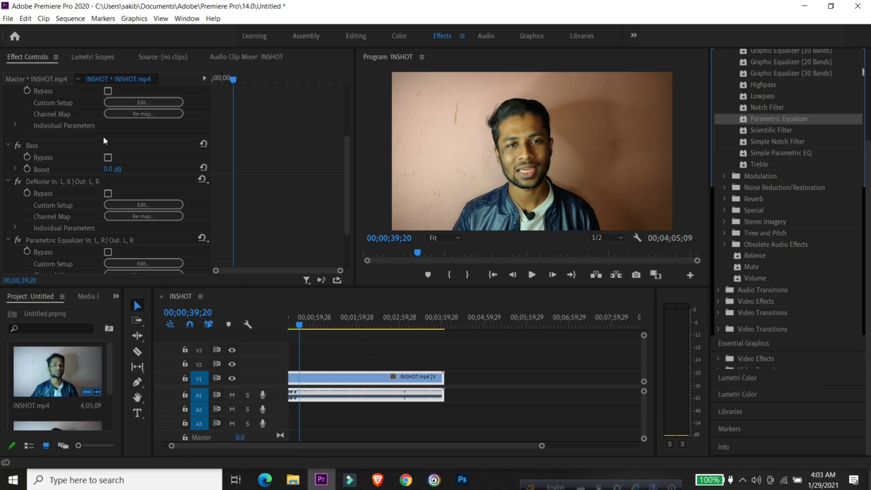
- Examine the first DeNoise effect's presets and look over the settings of all audio effects on the clip
scroll(108, 172, "up", 1)
scroll(110, 172, "up", 3)
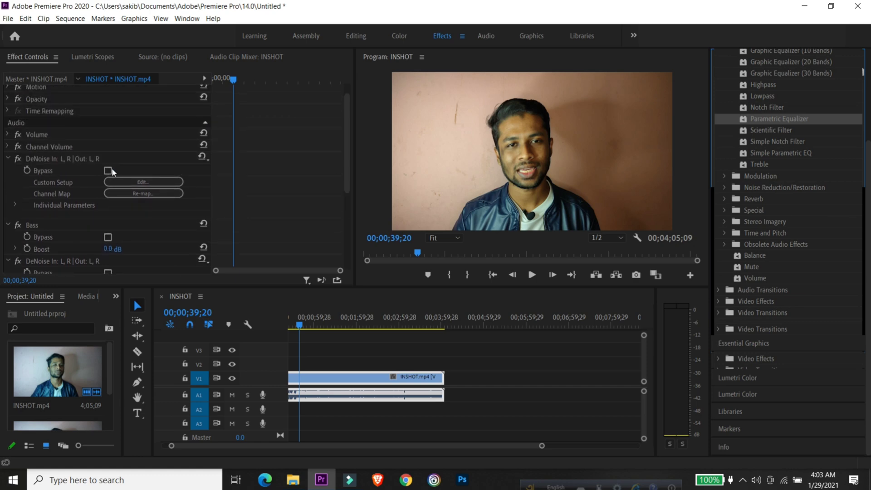
left_click(202, 157)
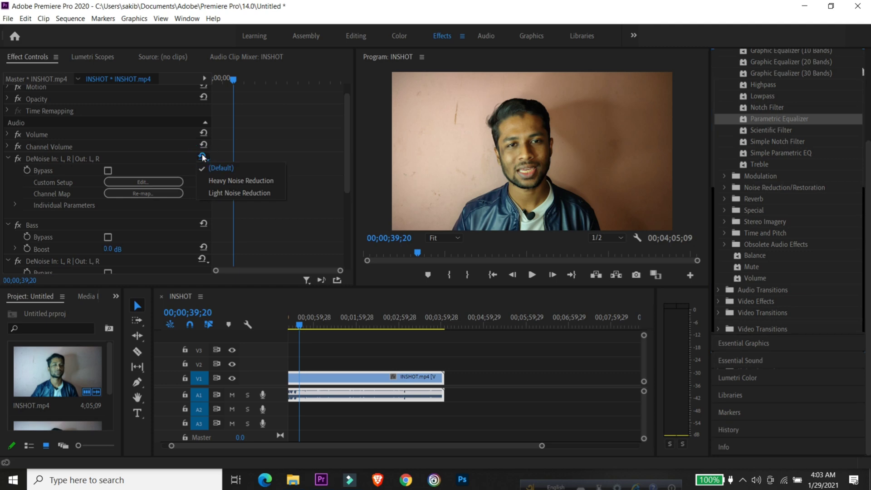
left_click(202, 157)
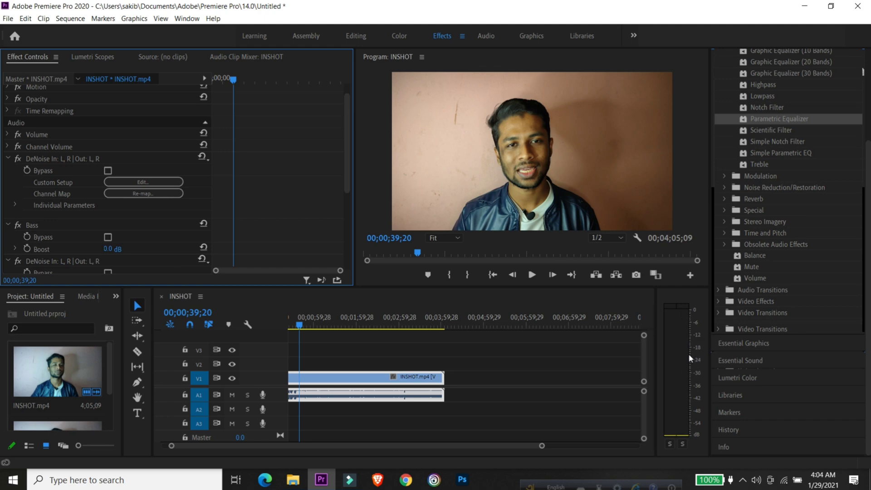
scroll(85, 161, "up", 1)
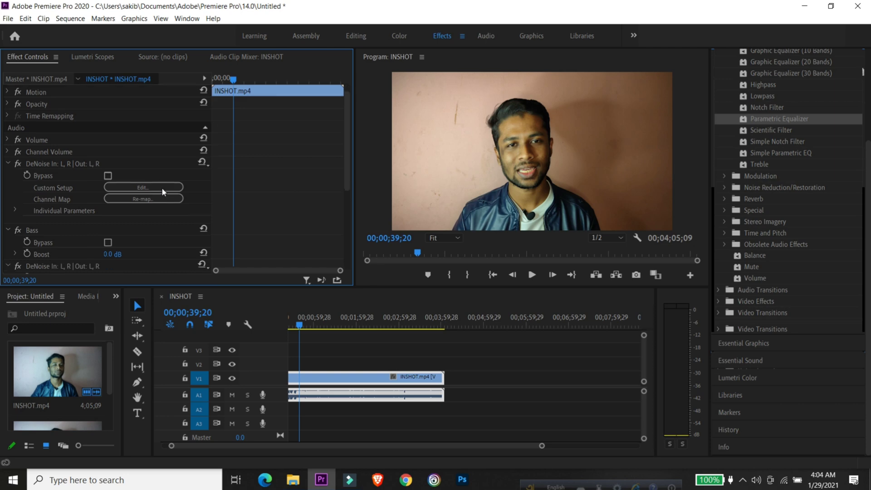
scroll(163, 191, "down", 5)
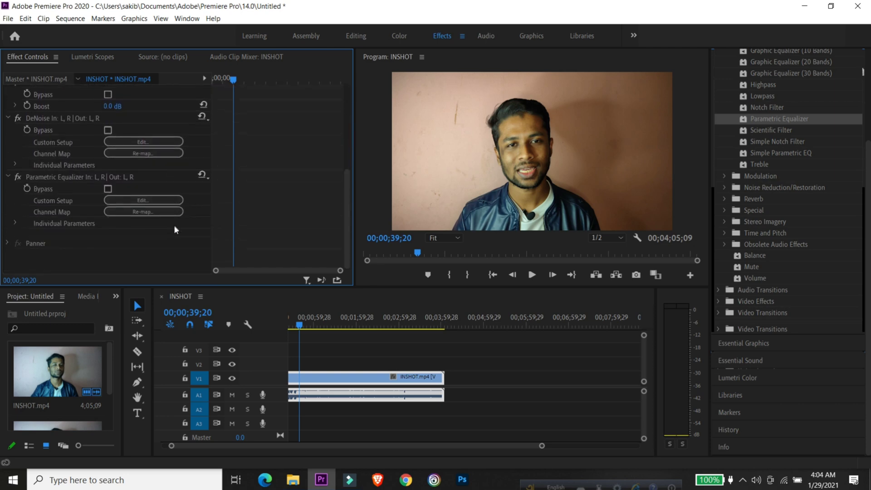
scroll(173, 225, "up", 5)
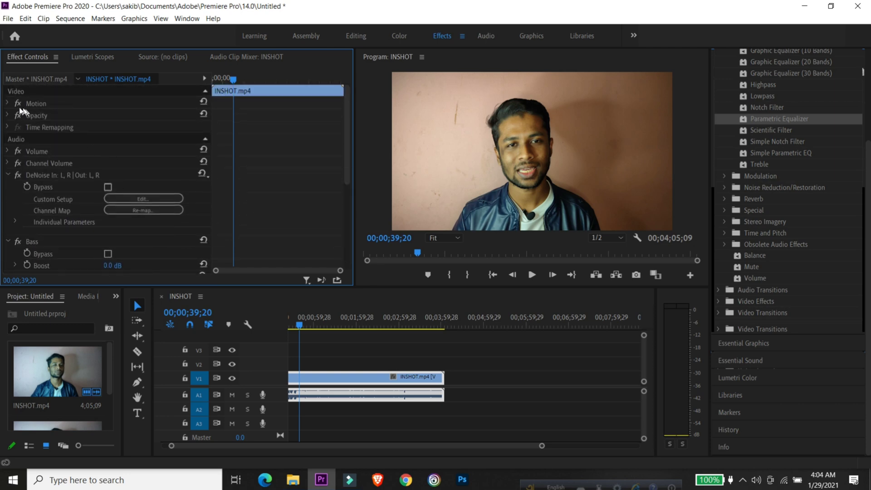
- Disable keyframing for the clip's Volume Level and set the level to -0.5 dB
left_click(7, 104)
left_click(8, 104)
left_click(4, 152)
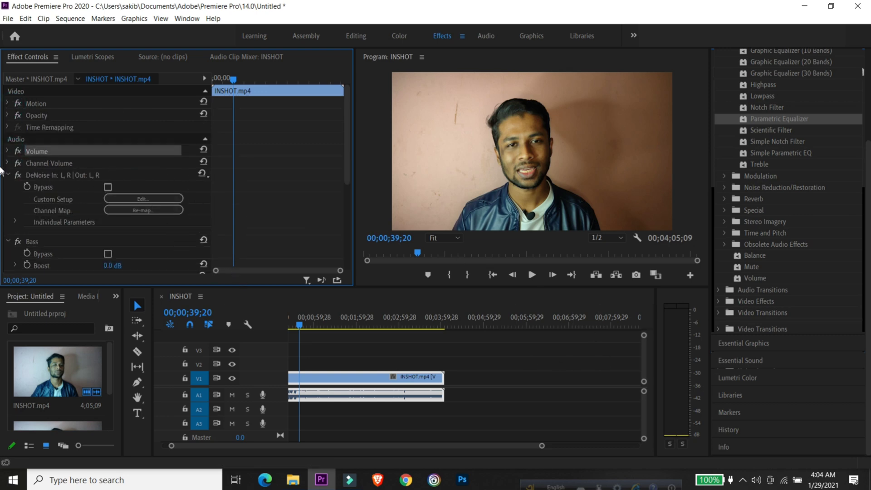
left_click(7, 151)
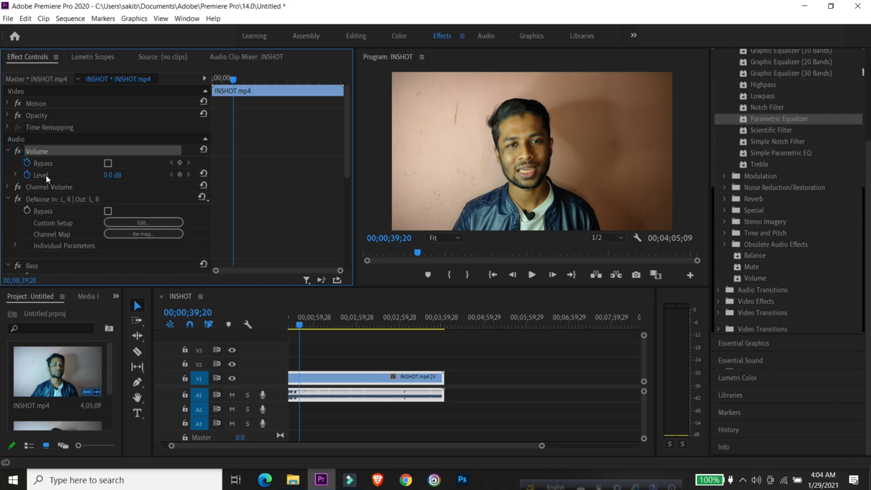
left_click(28, 175)
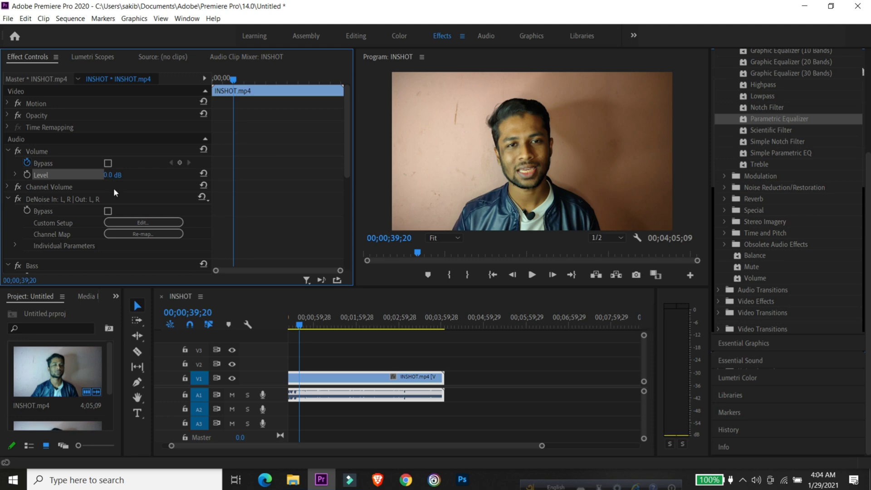
mouse_move(108, 178)
left_mouse_down()
mouse_move(127, 175)
mouse_move(104, 175)
mouse_move(119, 175)
left_mouse_up()
- Enable keyframing for the Bass effect's Boost and set it to 2.0 dB
scroll(68, 195, "down", 3)
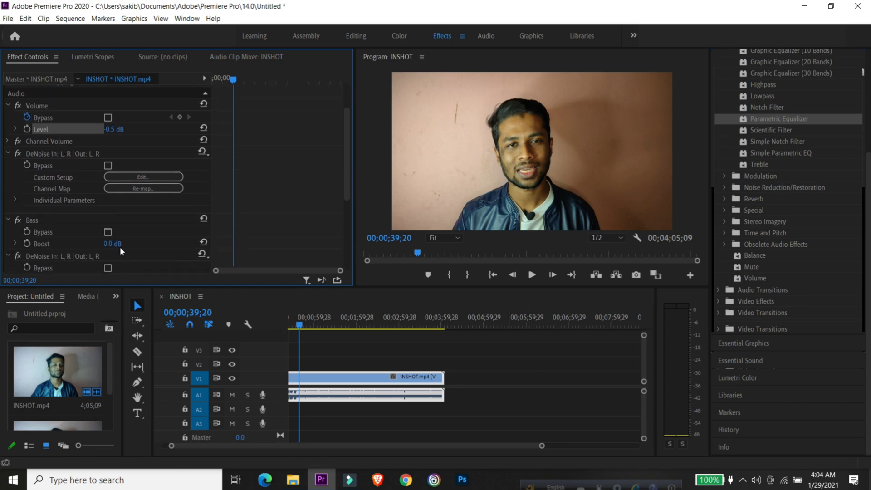
scroll(119, 247, "down", 3)
scroll(128, 219, "down", 1)
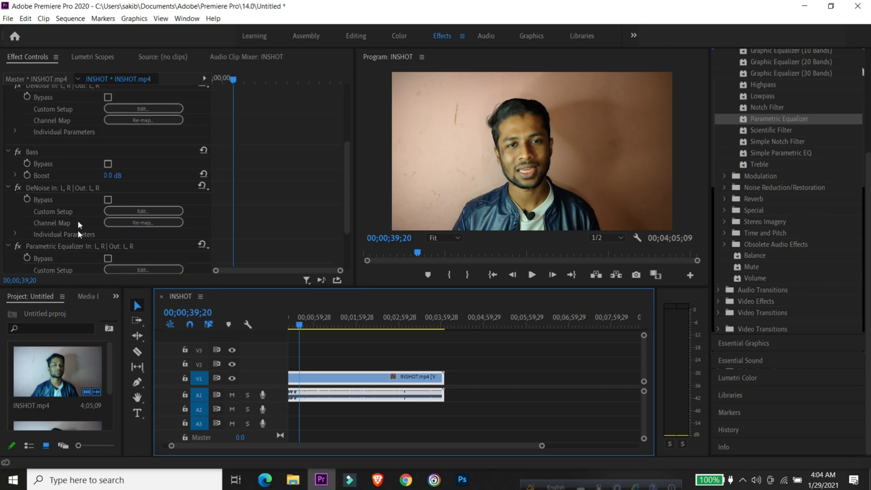
left_click(27, 175)
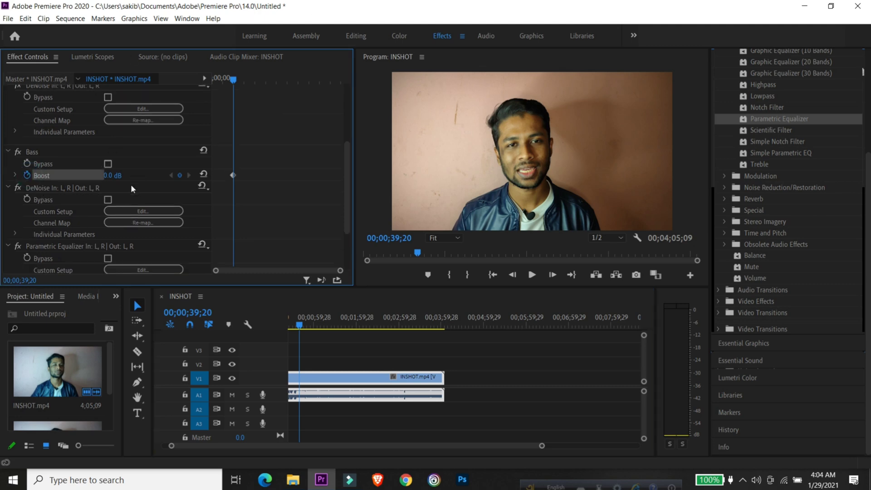
left_click(202, 175)
left_click(111, 177)
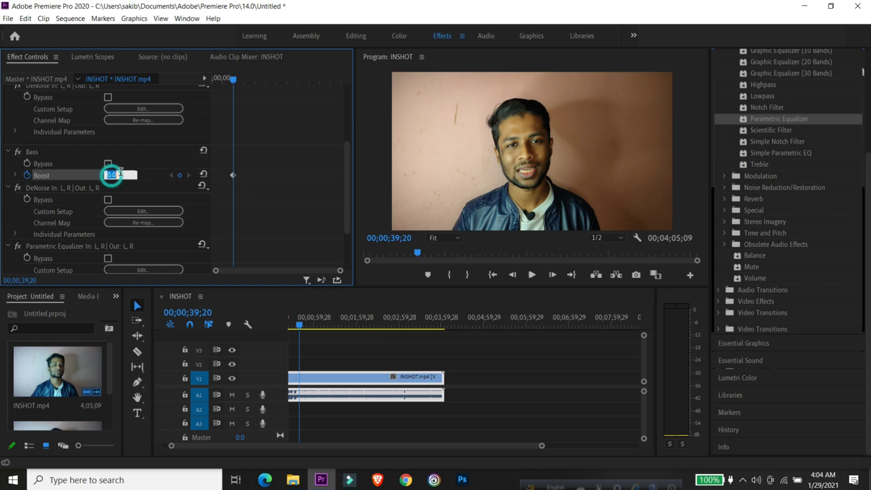
type("2")
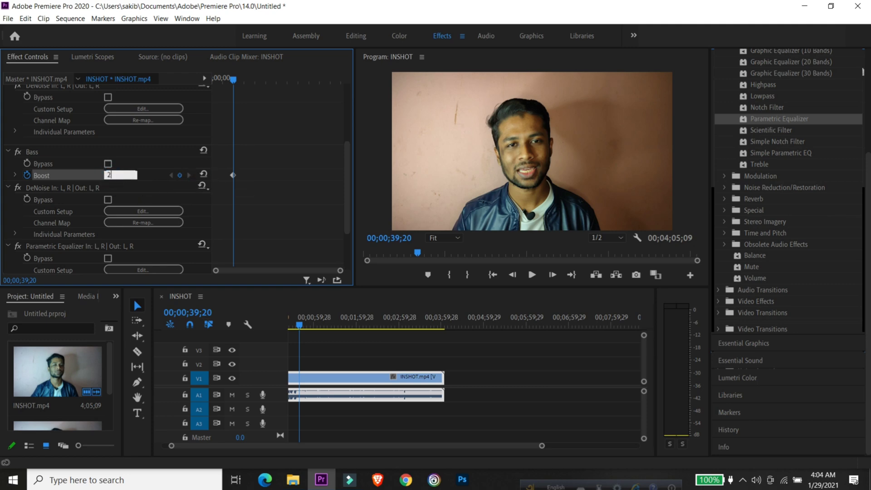
left_click(171, 153)
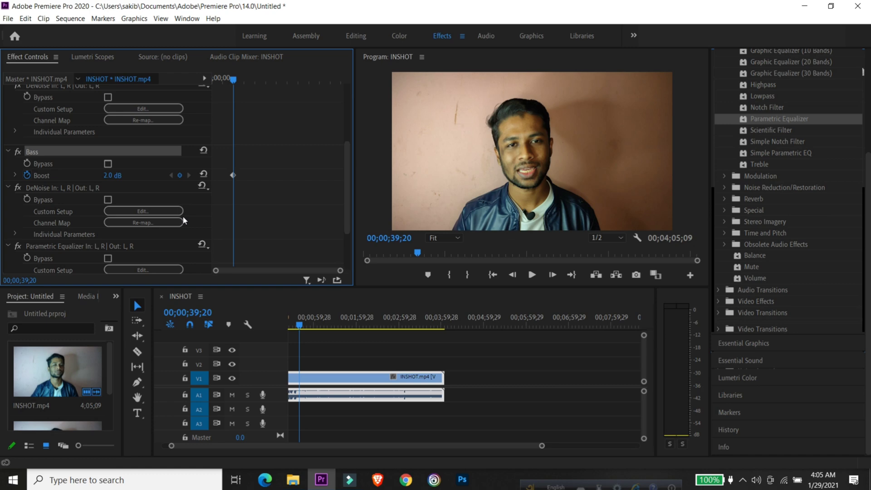
- Enable keyframing for the Bypass parameter of the second DeNoise effect and keep its keyframe
scroll(49, 191, "down", 1)
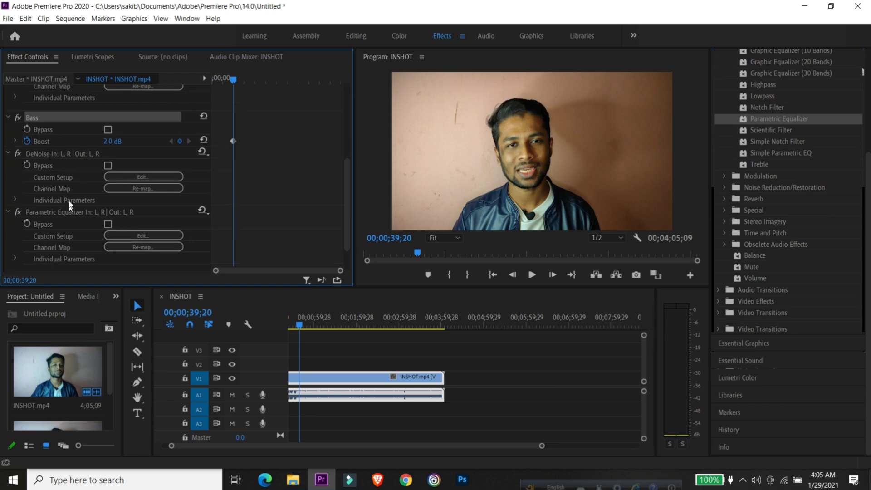
left_click(29, 165)
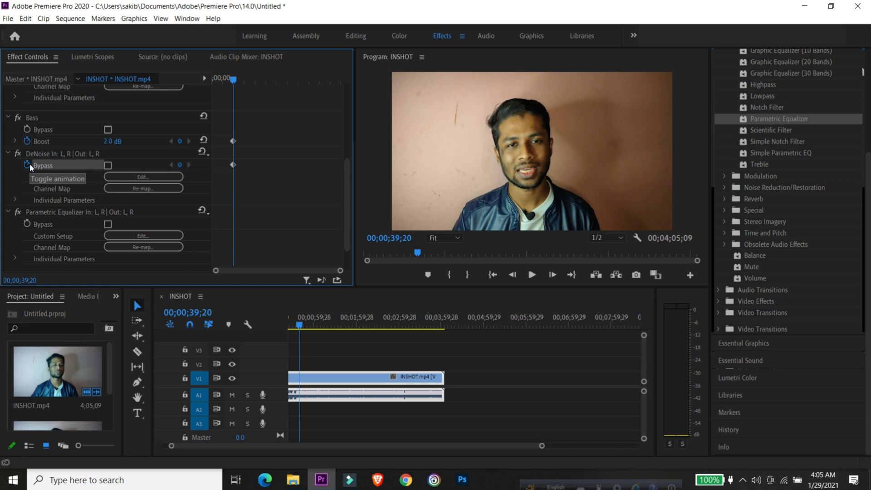
left_click(29, 165)
left_click(534, 254)
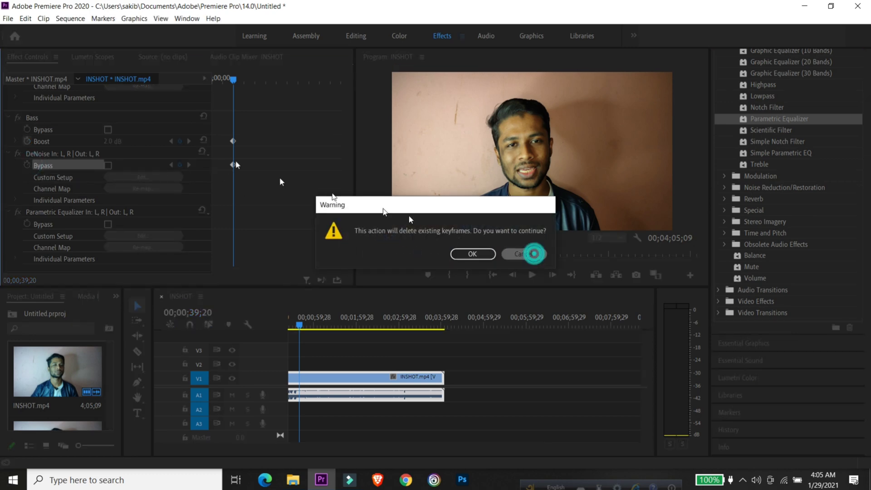
- Check the presets of the second DeNoise and the Parametric Equalizer, and play the sequence to hear the processed audio
left_click(202, 151)
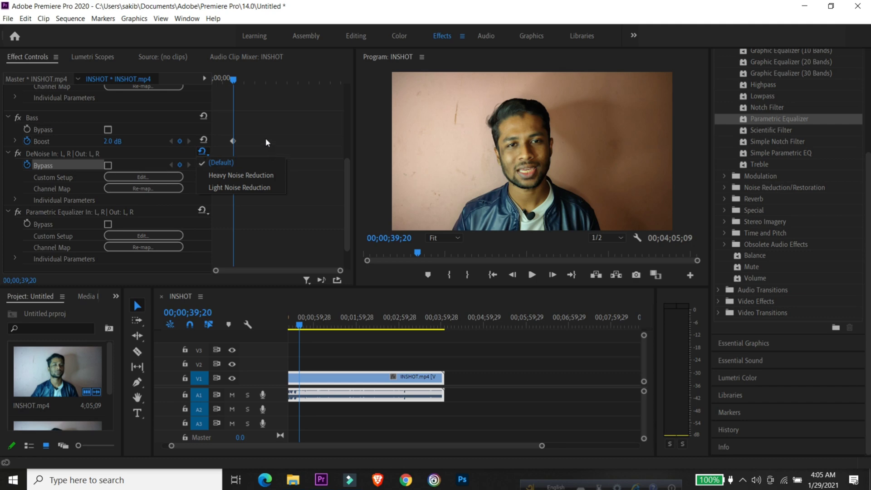
left_click(261, 125)
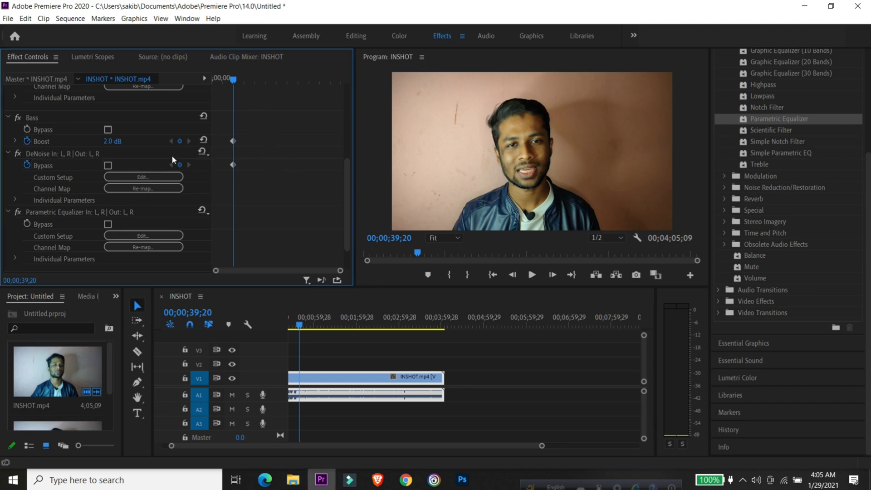
left_click(203, 211)
left_click(203, 211)
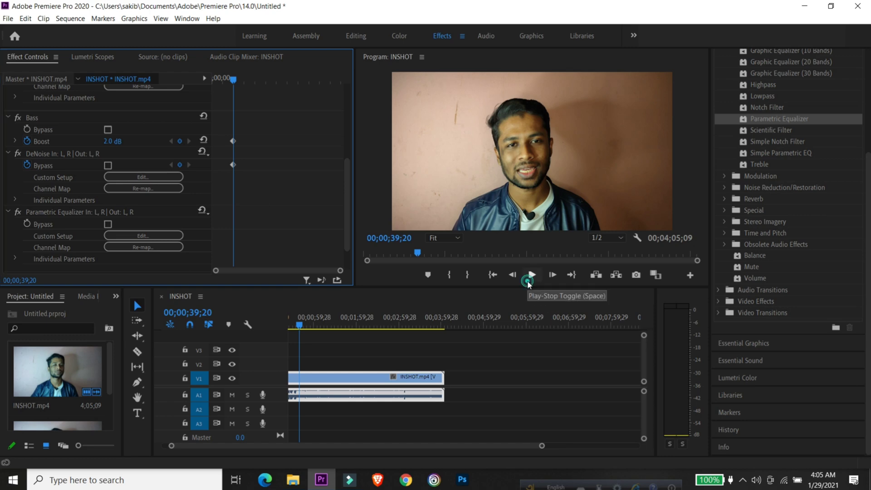
left_click(527, 280)
left_click(526, 279)
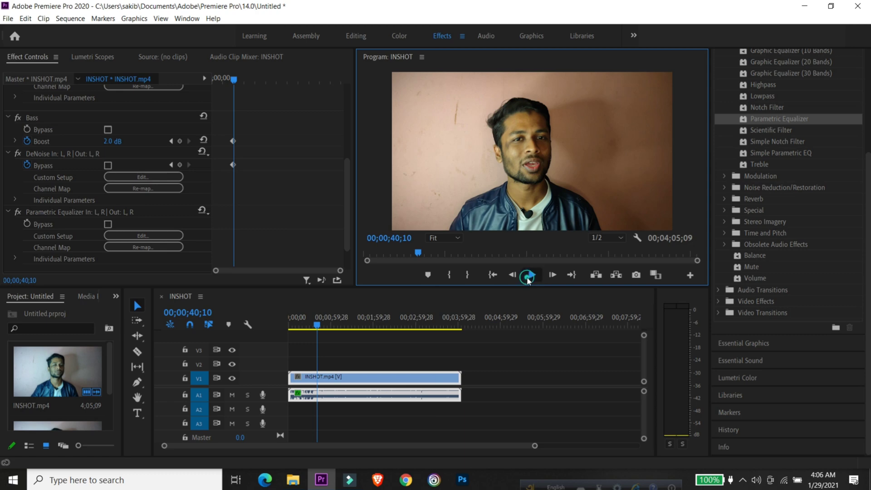
left_click(527, 278)
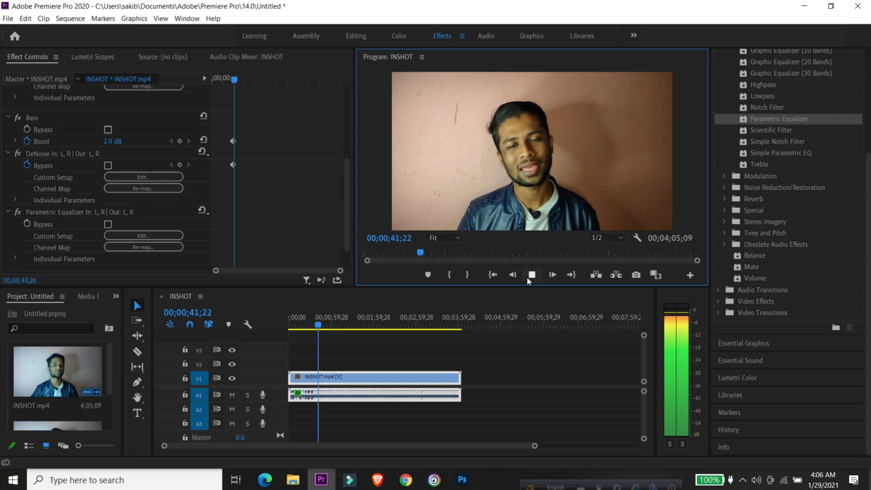
- Stop playback and apply the Vocal Enhancer preset to the clip's Parametric Equalizer effect
left_click(526, 276)
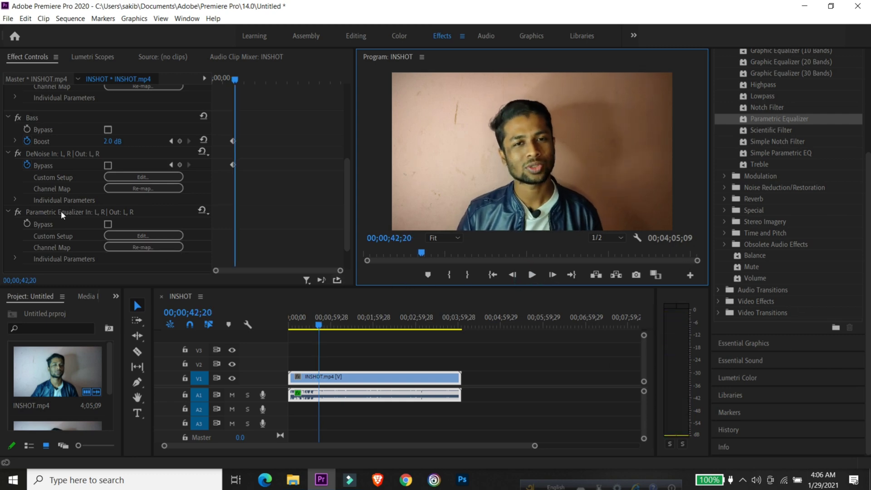
left_click(201, 210)
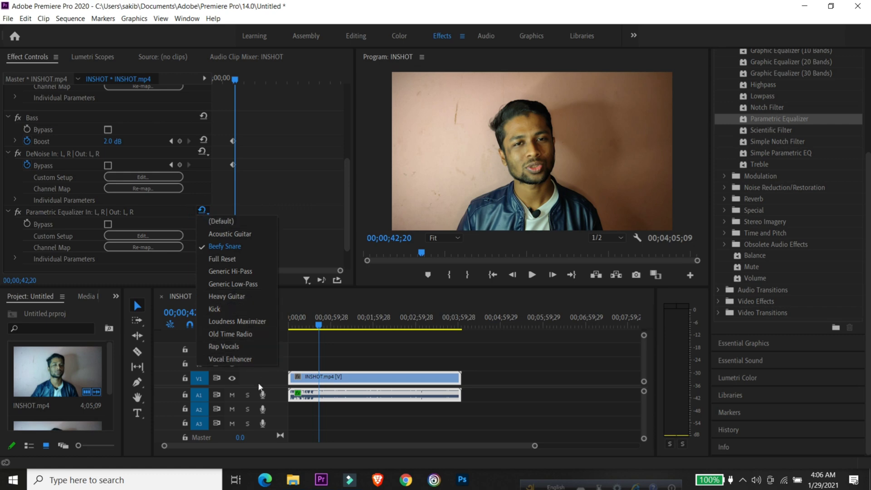
left_click(241, 358)
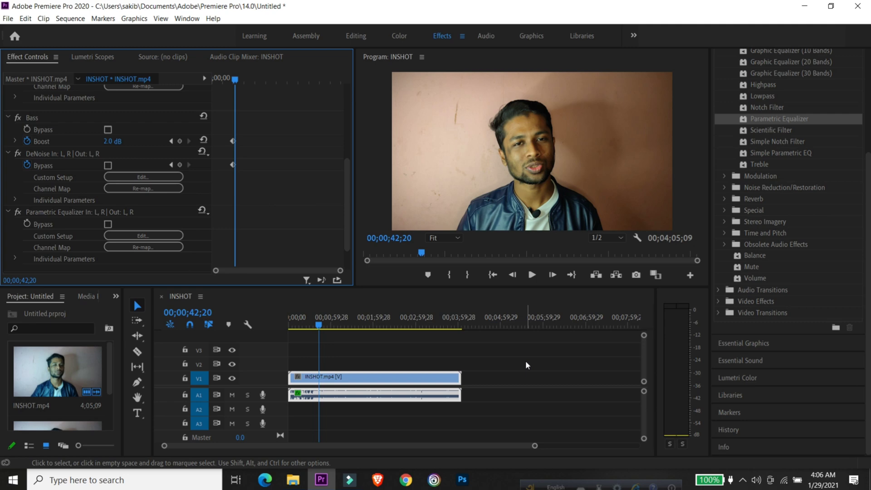
- Review the clip's applied audio effects and switch to the Editing workspace
scroll(162, 211, "up", 2)
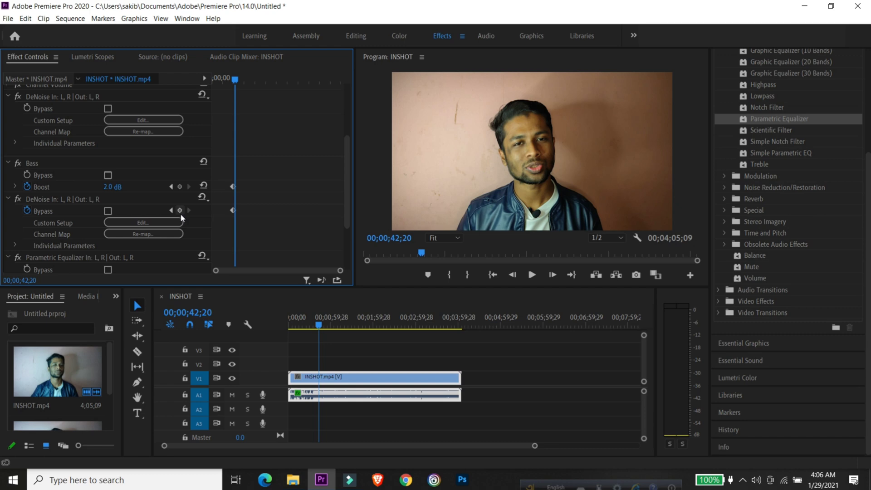
scroll(192, 213, "up", 3)
left_click(356, 36)
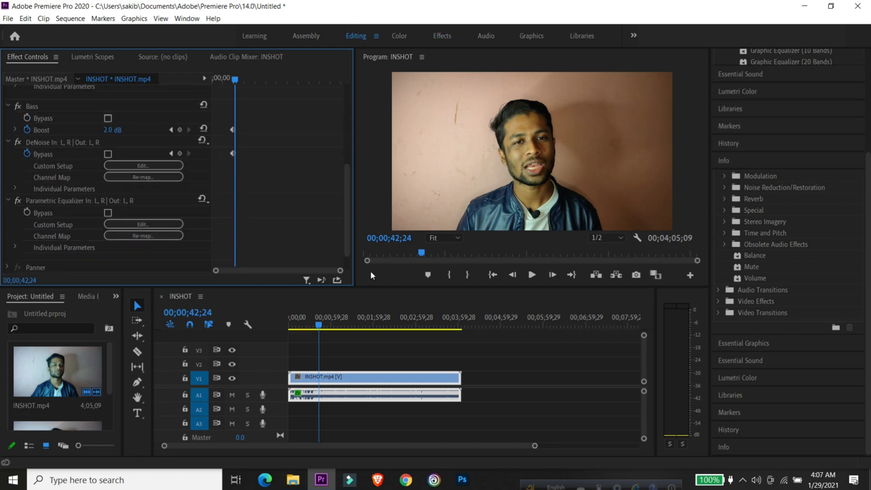
left_click(8, 19)
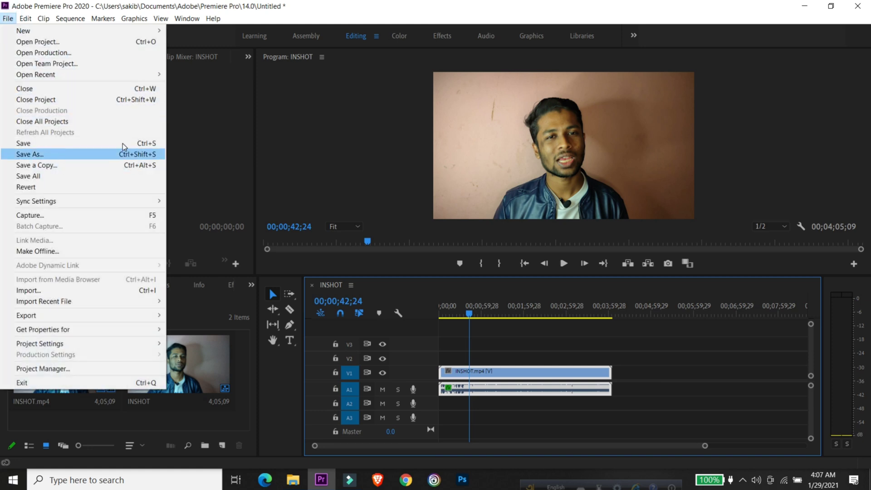
left_click(124, 154)
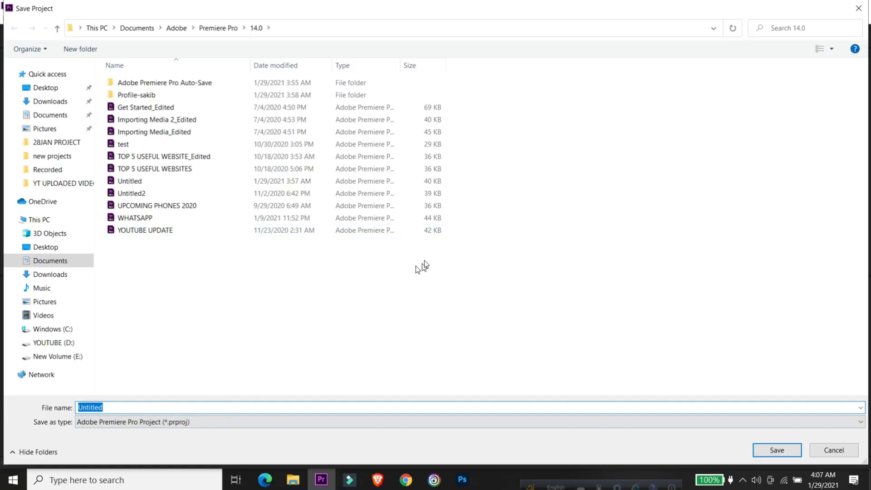
left_click(857, 9)
left_click(4, 20)
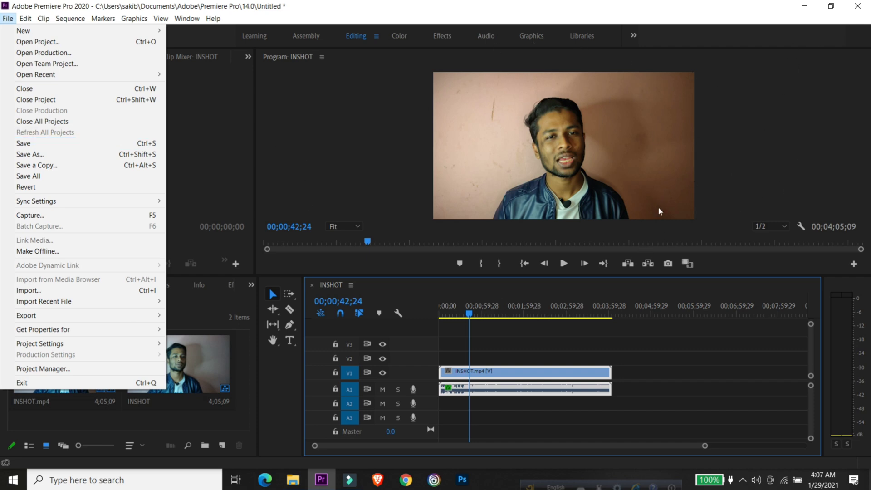
left_click(748, 197)
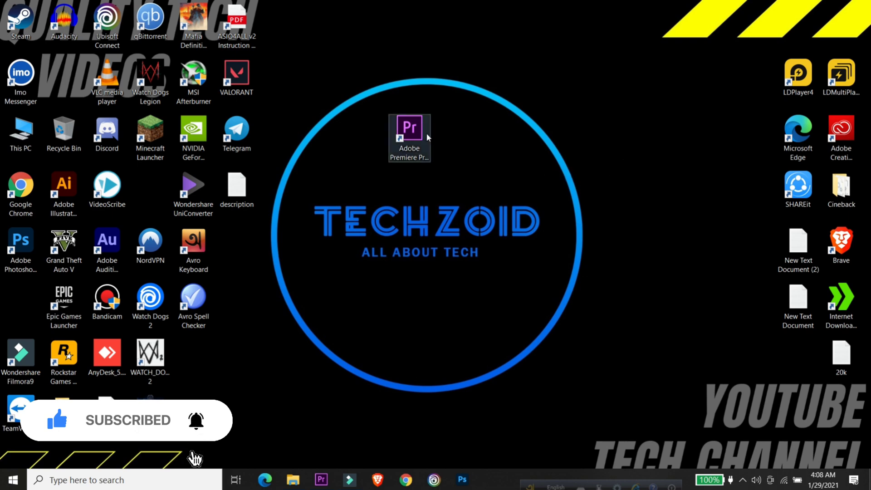
- Move the Adobe Premiere Pro 2020 desktop shortcut into the gap between the VideoScribe and Wondershare UniConverter icons
left_click_drag(426, 133, 163, 193)
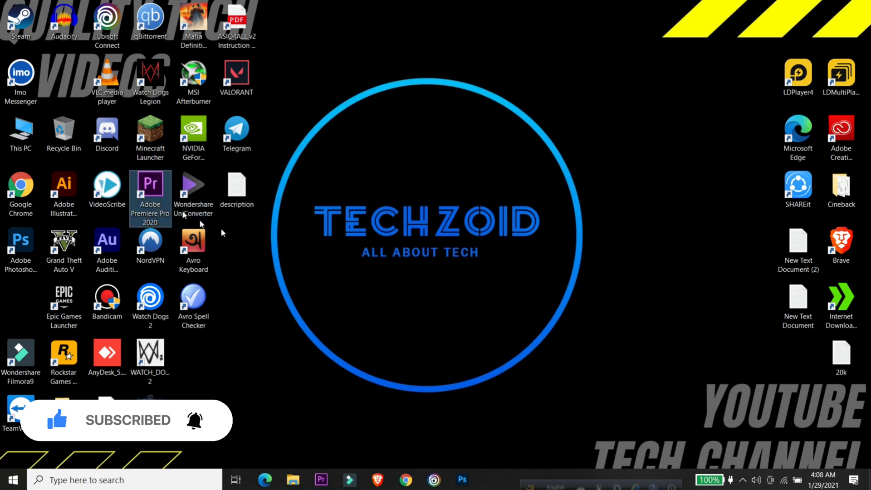